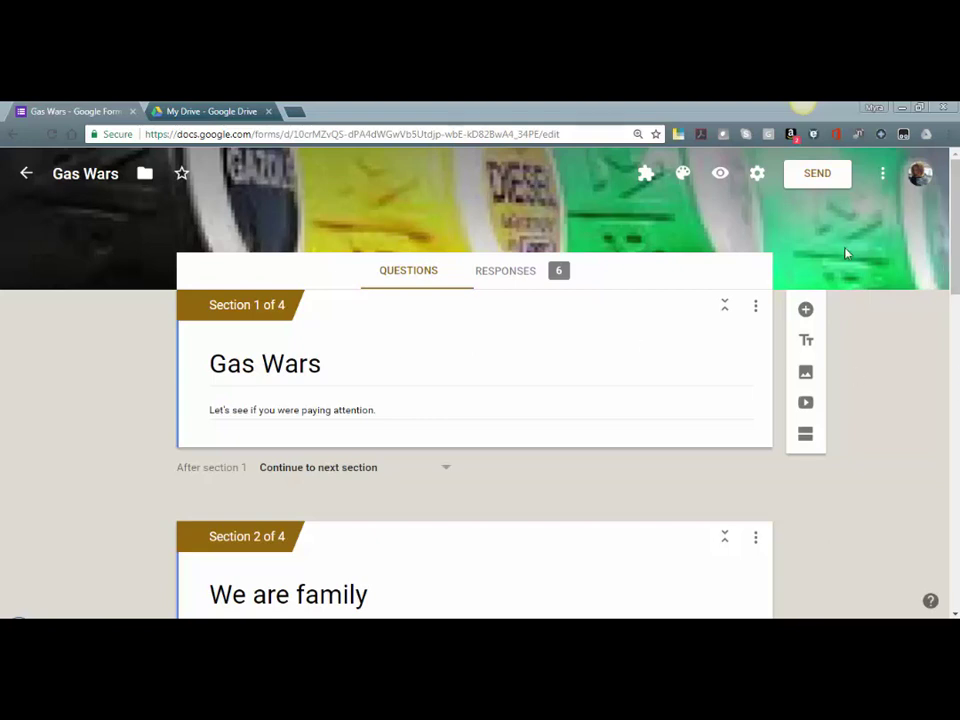
Scroll through the four sections of the Gas Wars quiz and back to the top.
scroll(870, 259, "down", 1)
scroll(480, 400, "down", 3)
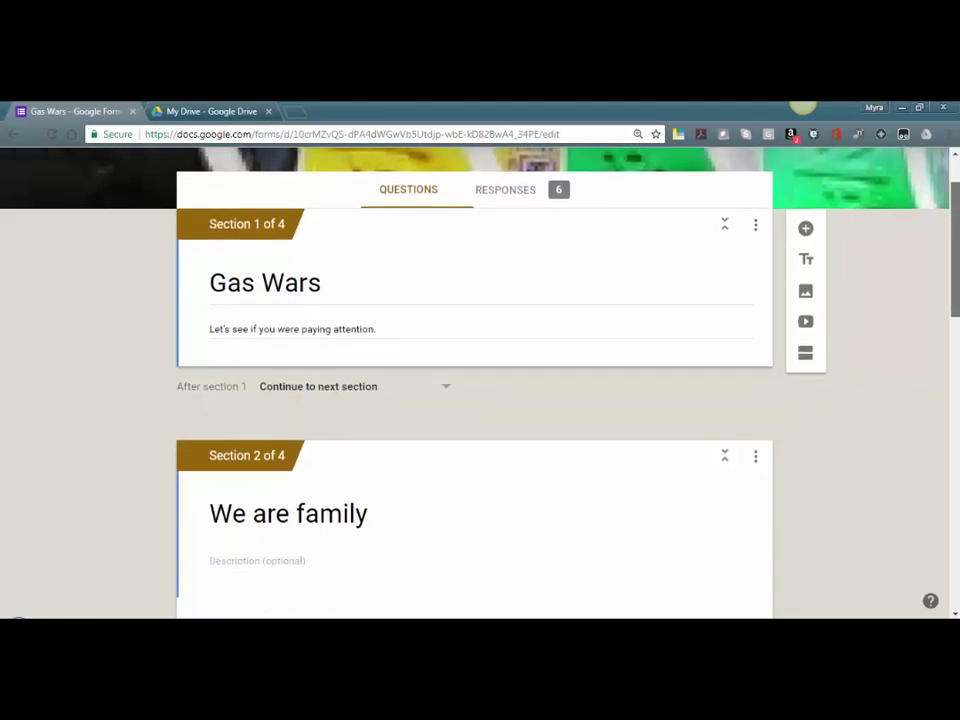
scroll(480, 400, "down", 1)
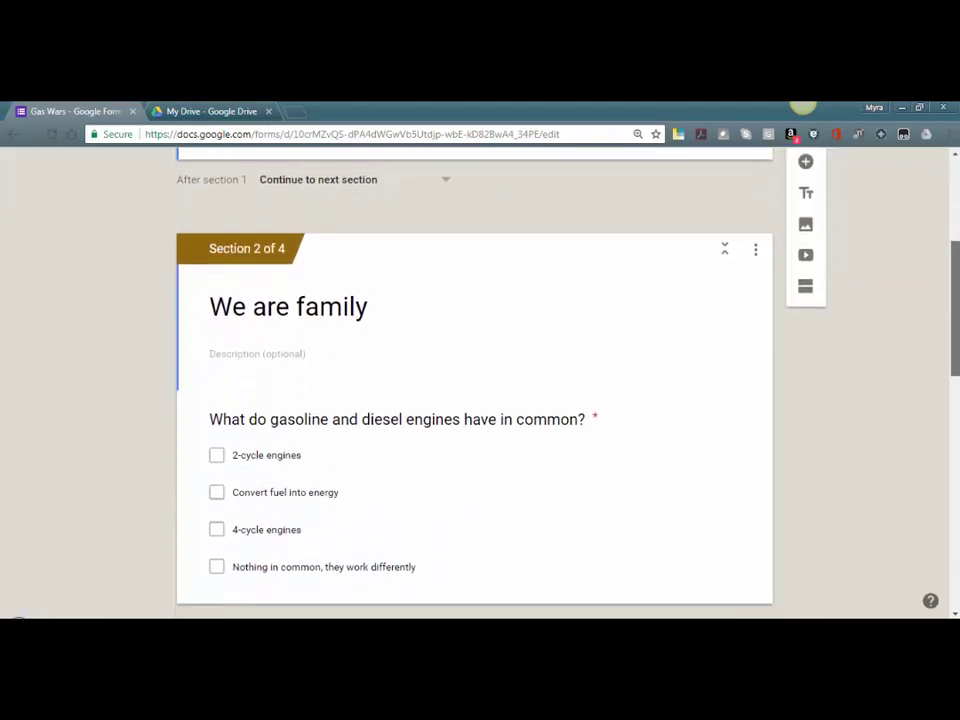
scroll(480, 400, "down", 1)
scroll(480, 400, "down", 2)
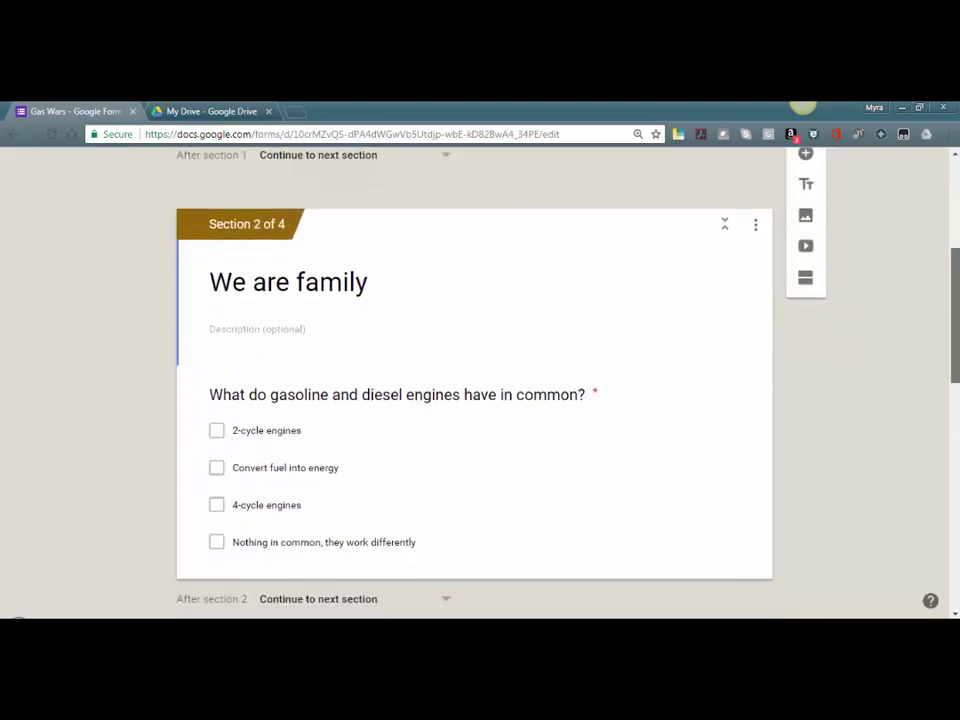
scroll(480, 400, "down", 2)
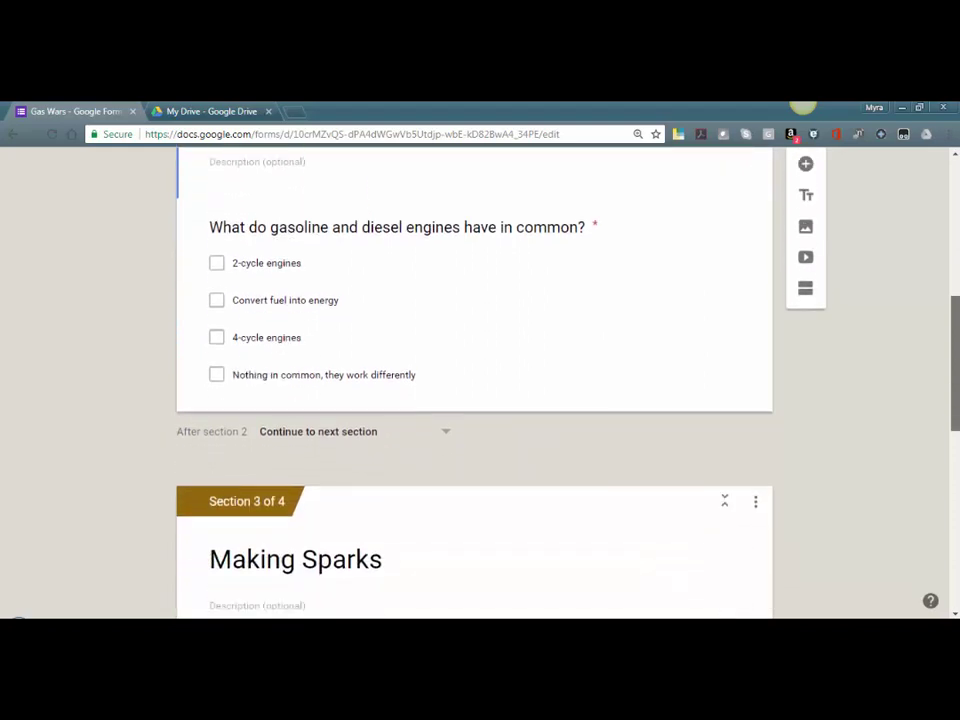
scroll(480, 400, "down", 3)
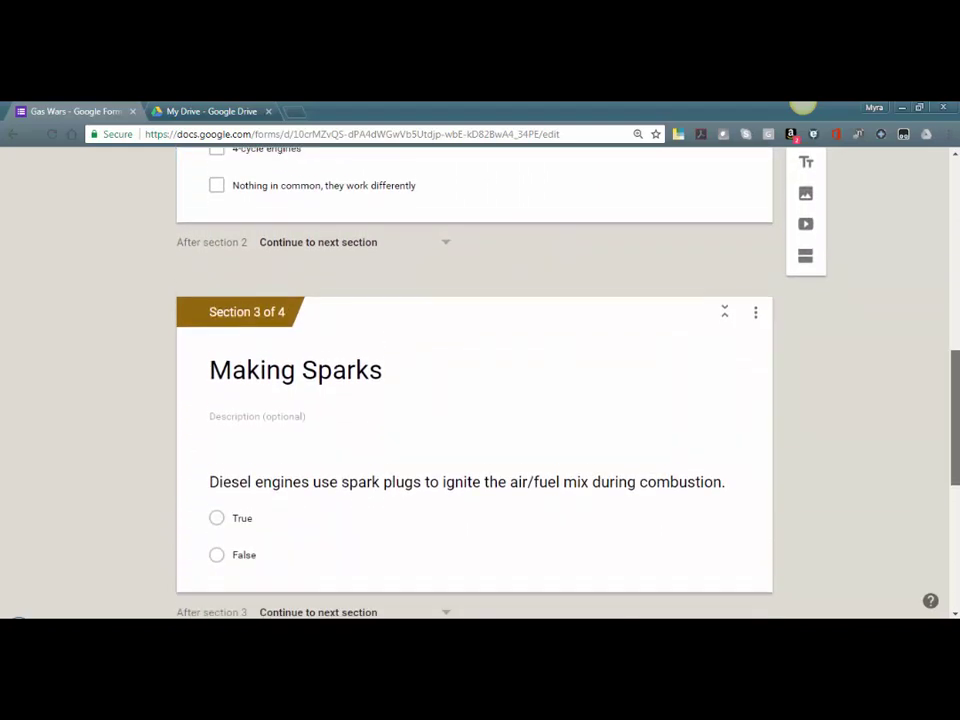
scroll(480, 400, "down", 3)
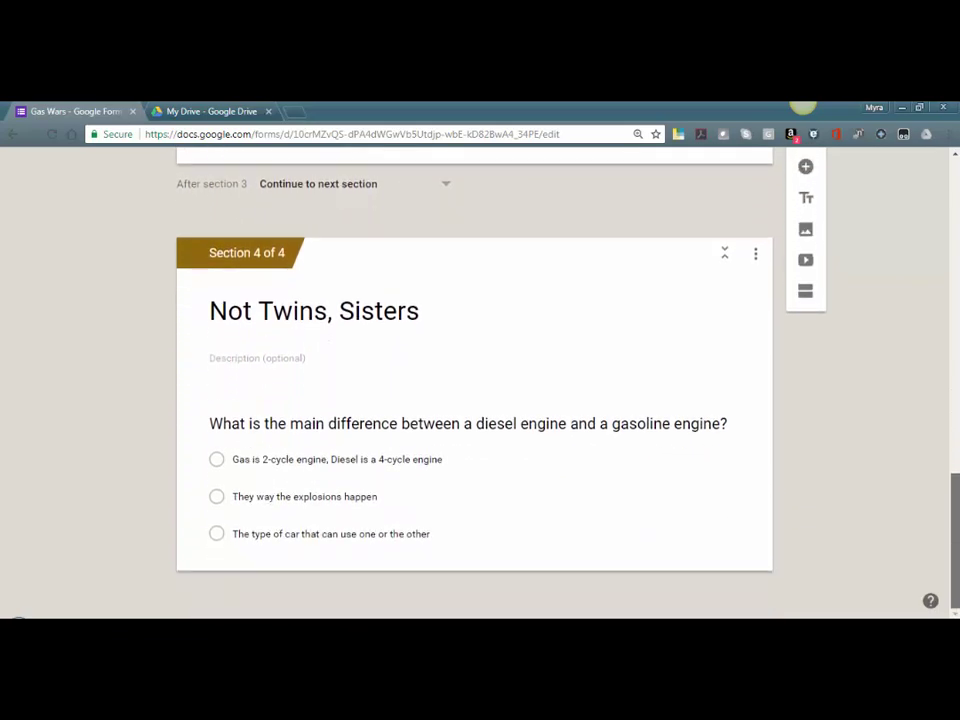
scroll(480, 400, "up", 10)
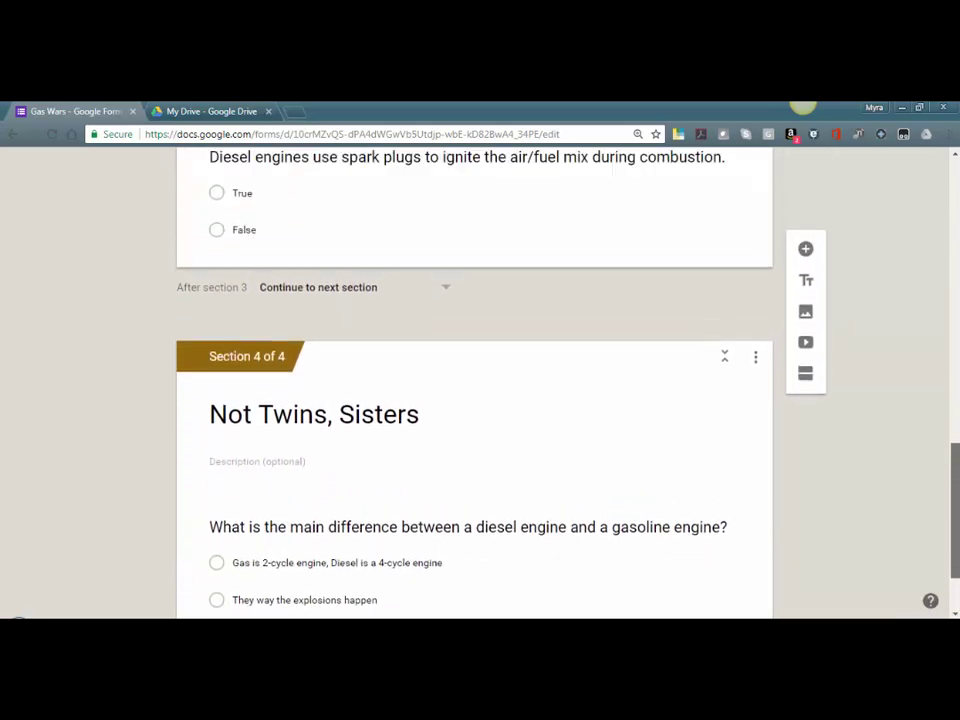
scroll(480, 400, "up", 2)
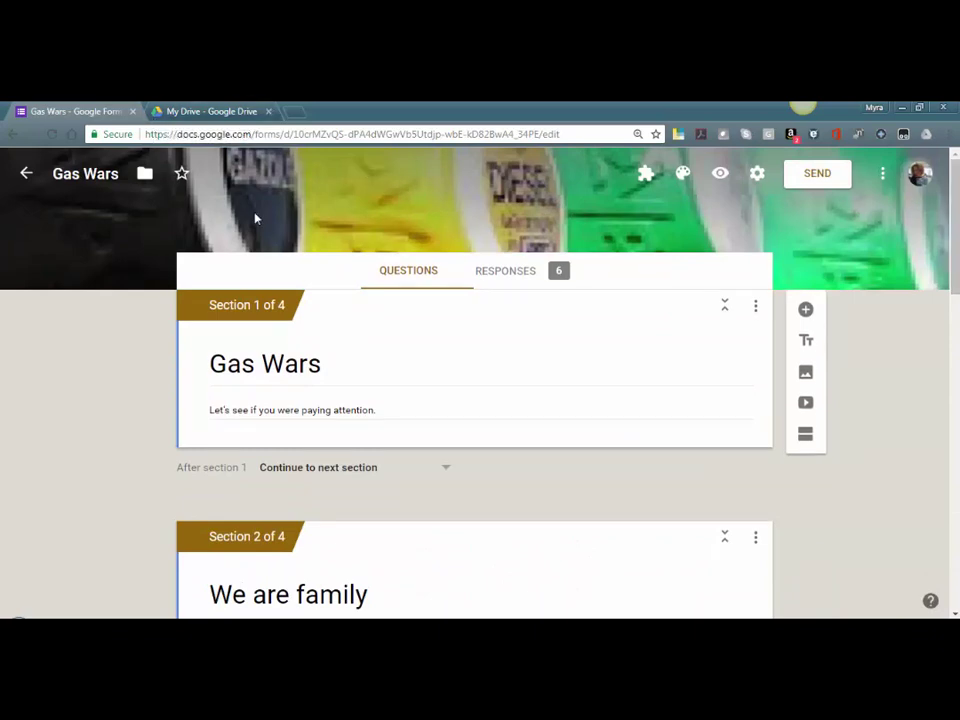
Switch to My Drive and open the New menu to start a blank Google Form.
left_click(181, 114)
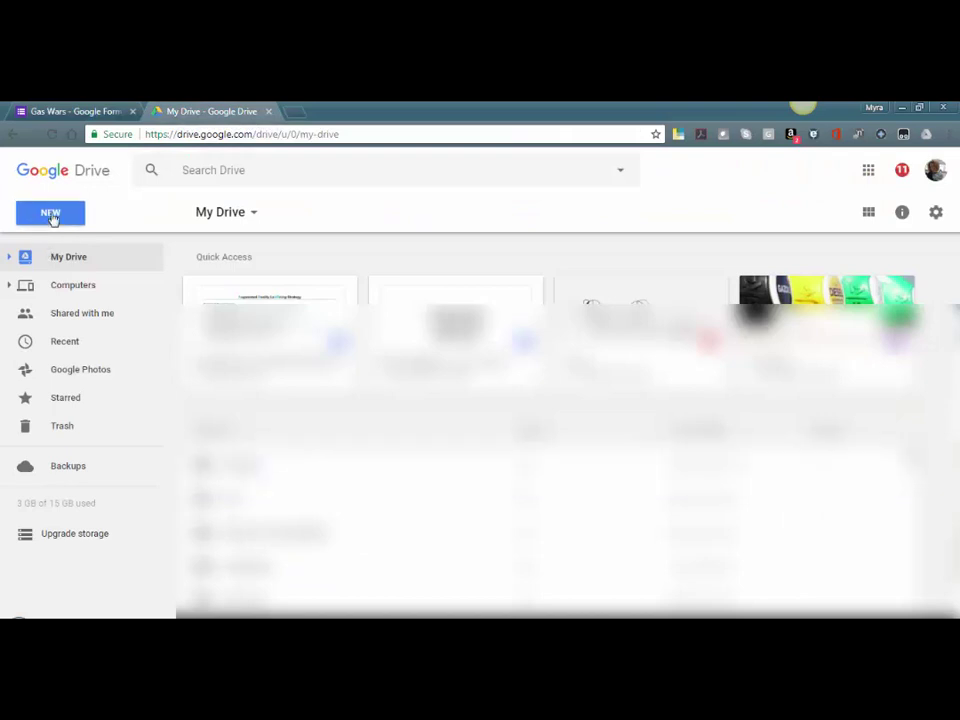
left_click(52, 217)
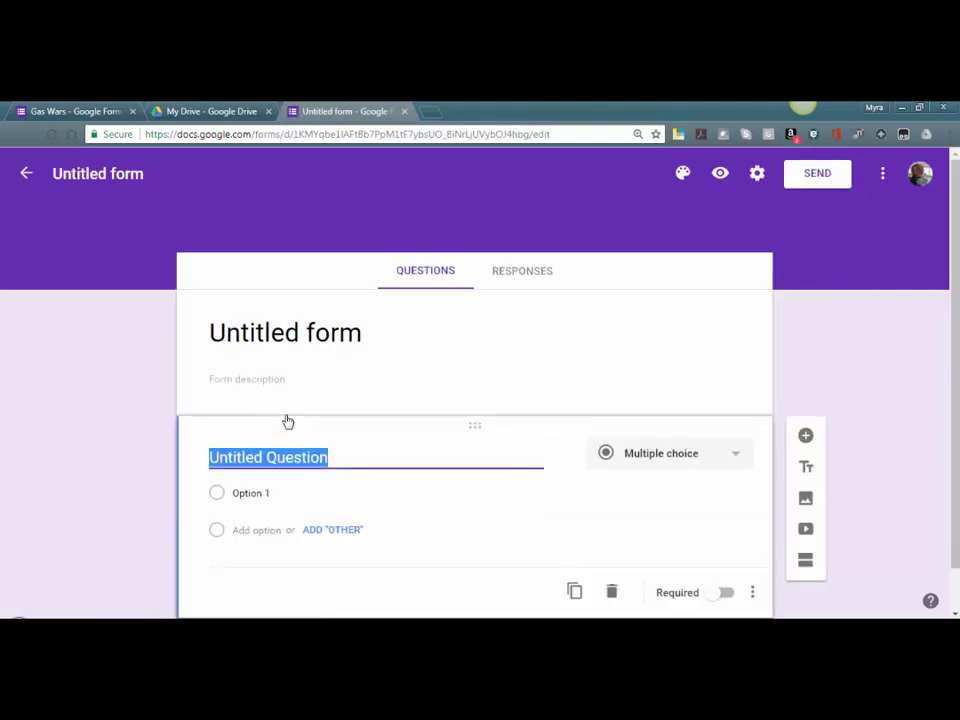
Set the form's theme colour to teal, glancing at Add-ons without choosing one.
left_click(681, 176)
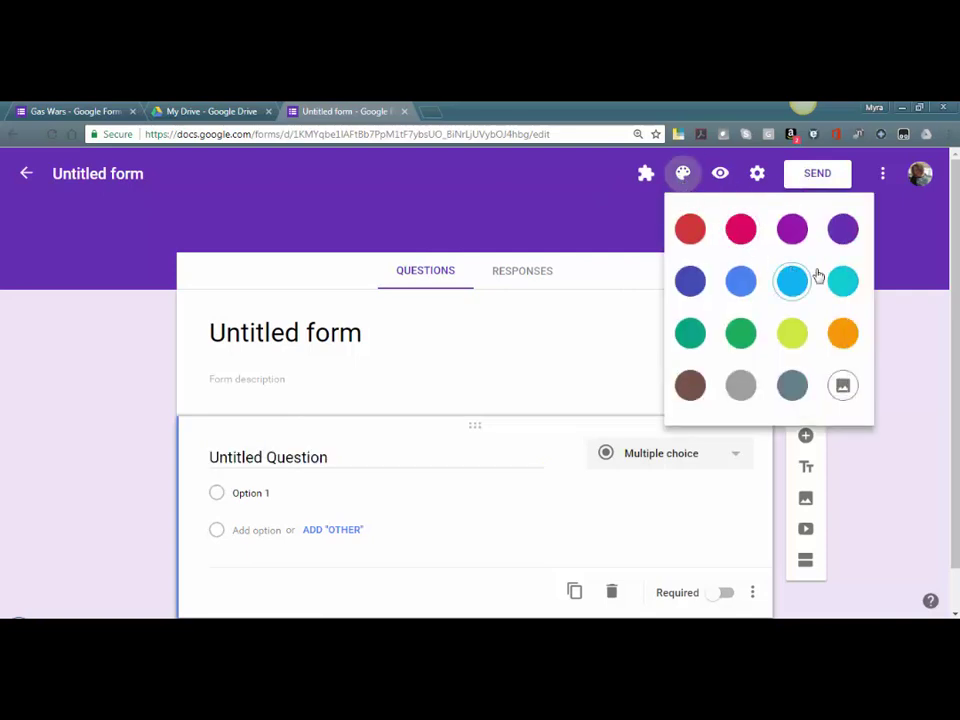
left_click(843, 281)
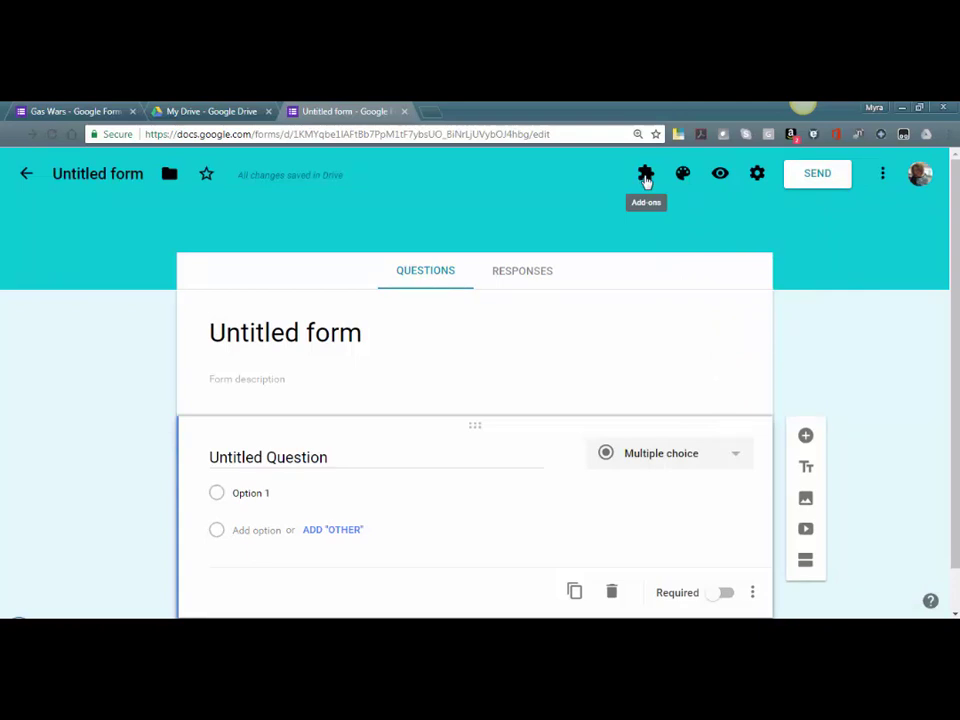
left_click(646, 176)
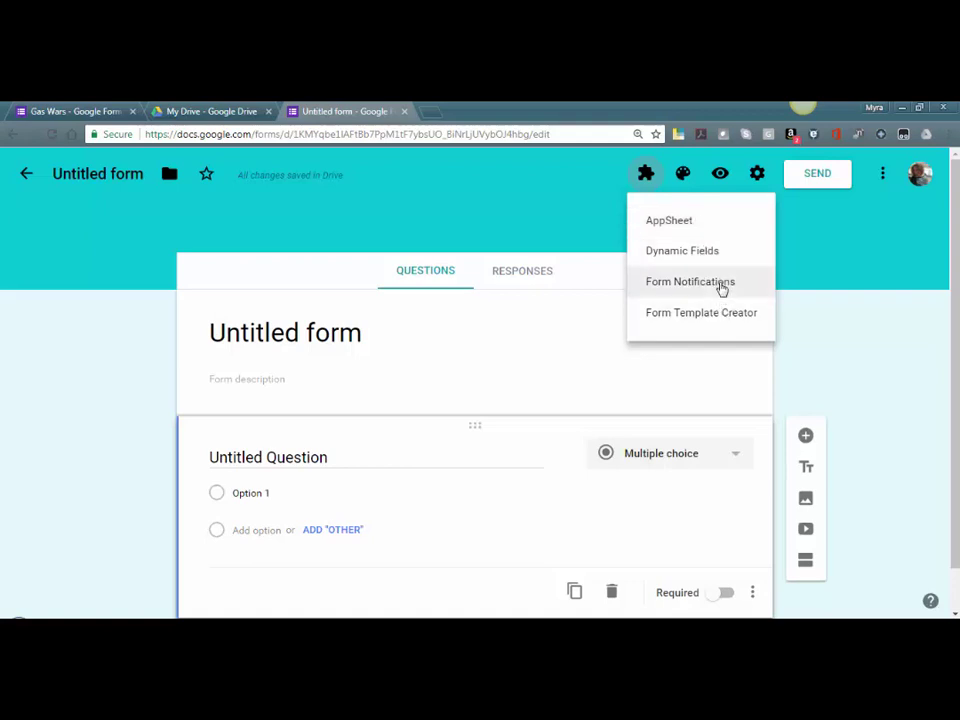
left_click(585, 208)
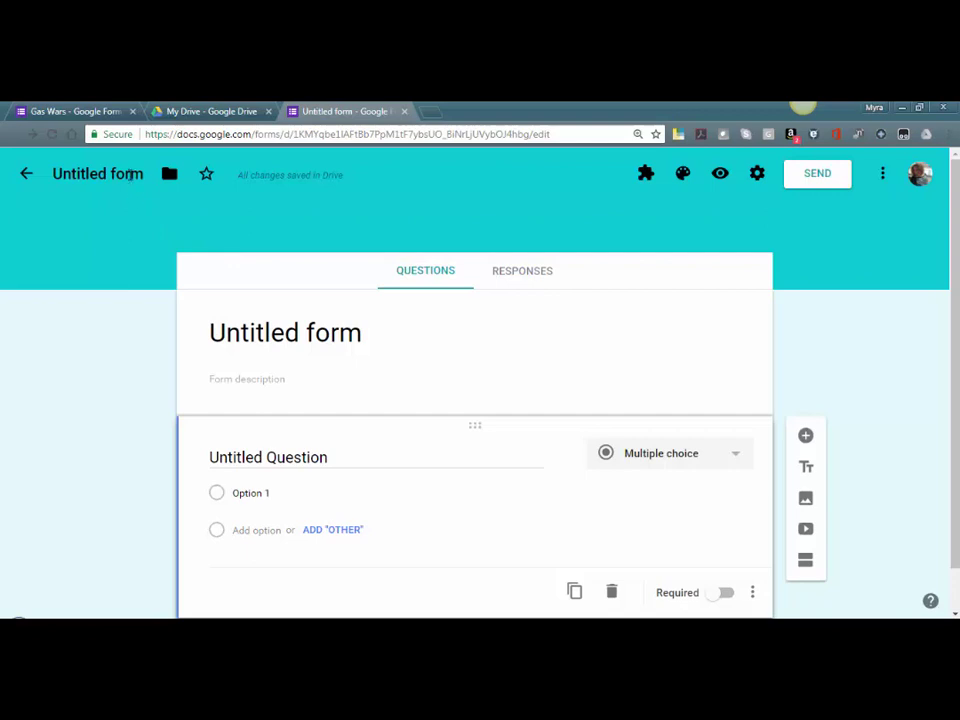
Rename the form title to 'Quiz'.
left_click(130, 174)
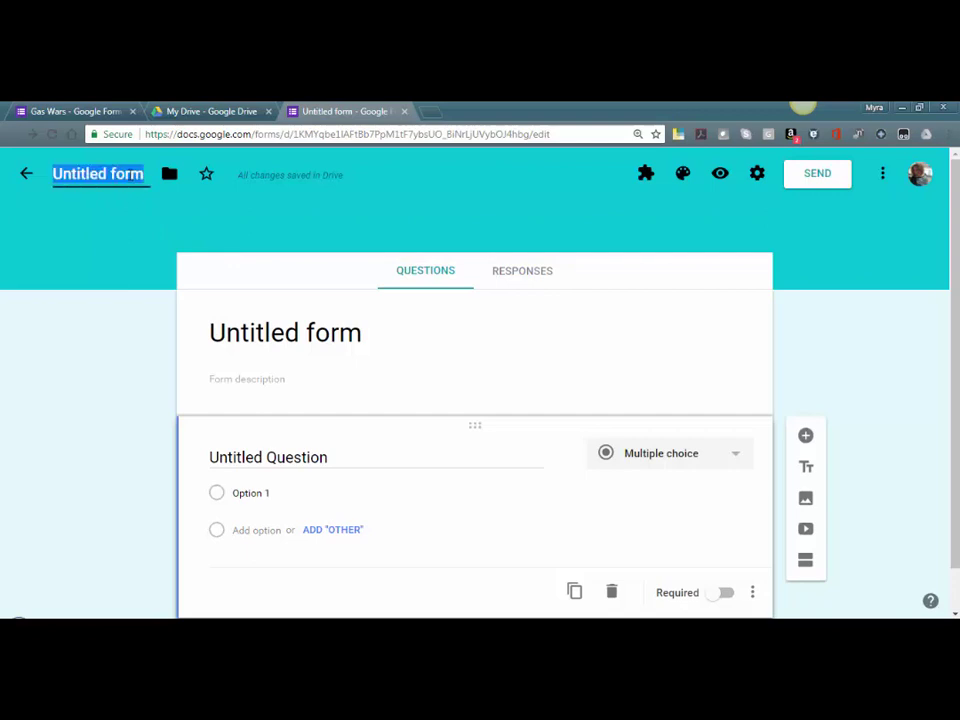
type("Quiz")
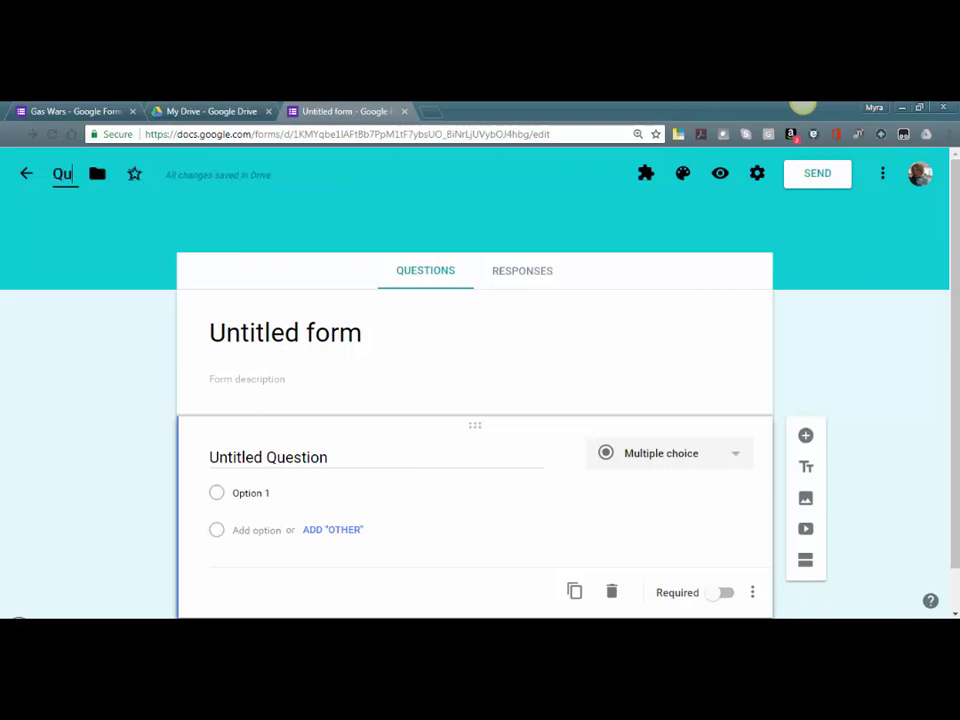
left_click(122, 225)
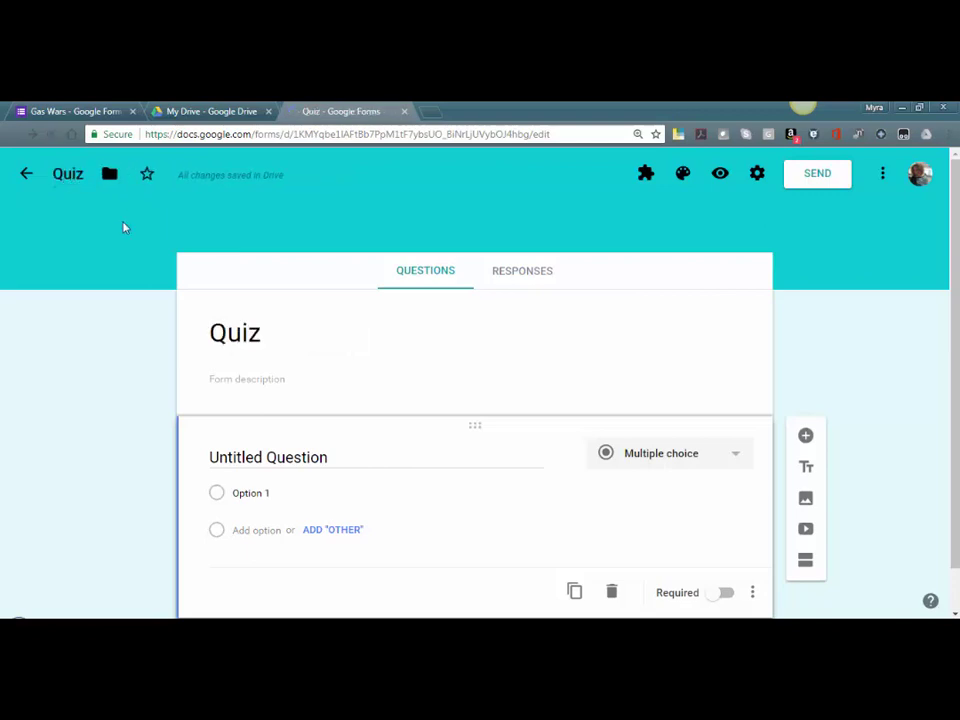
Add the form description 'Test quiz tutorial' and let the changes save.
left_click(237, 380)
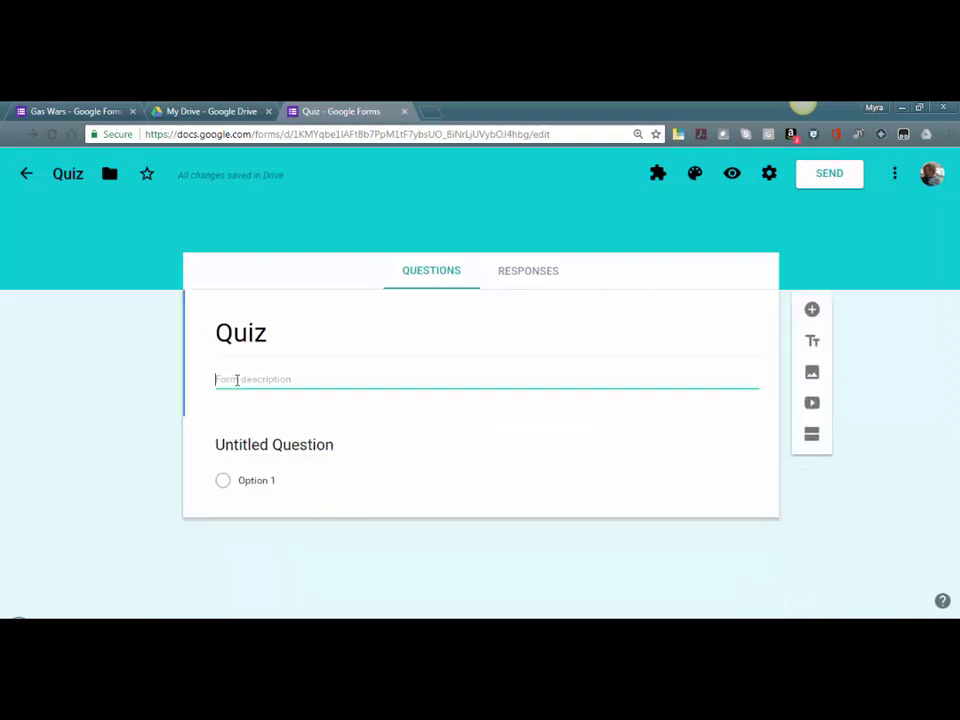
type("Test")
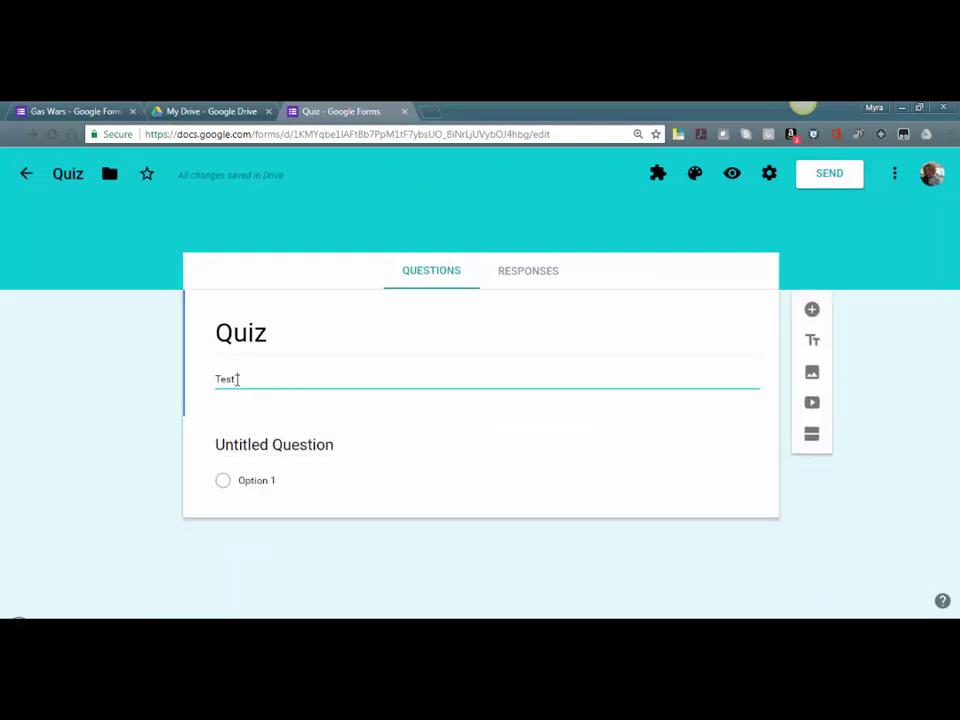
type(" quiz tutorial")
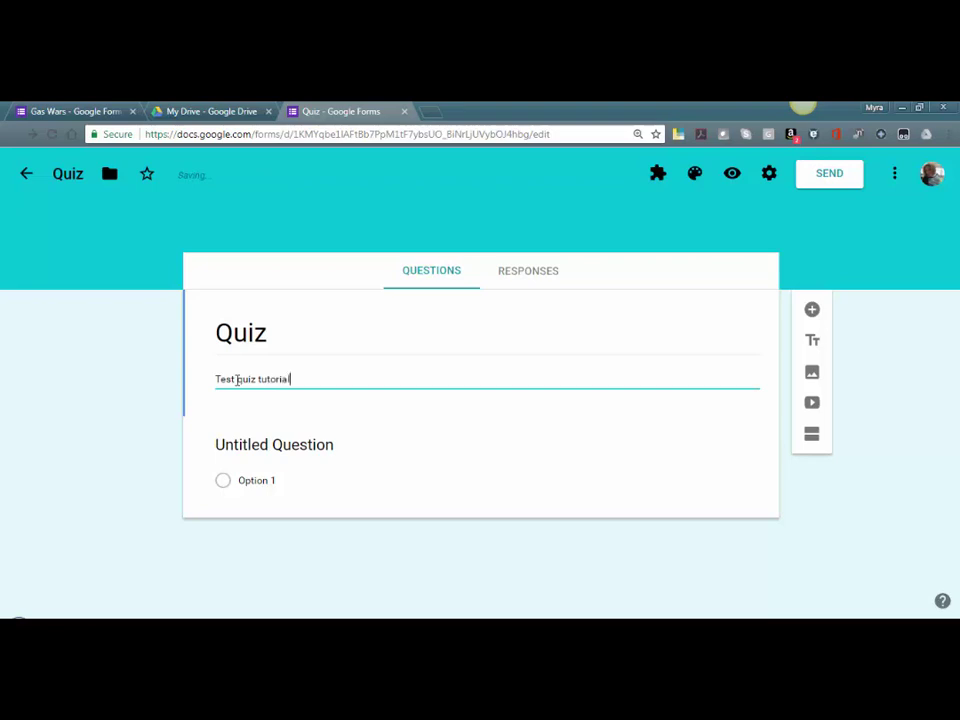
left_click(404, 456)
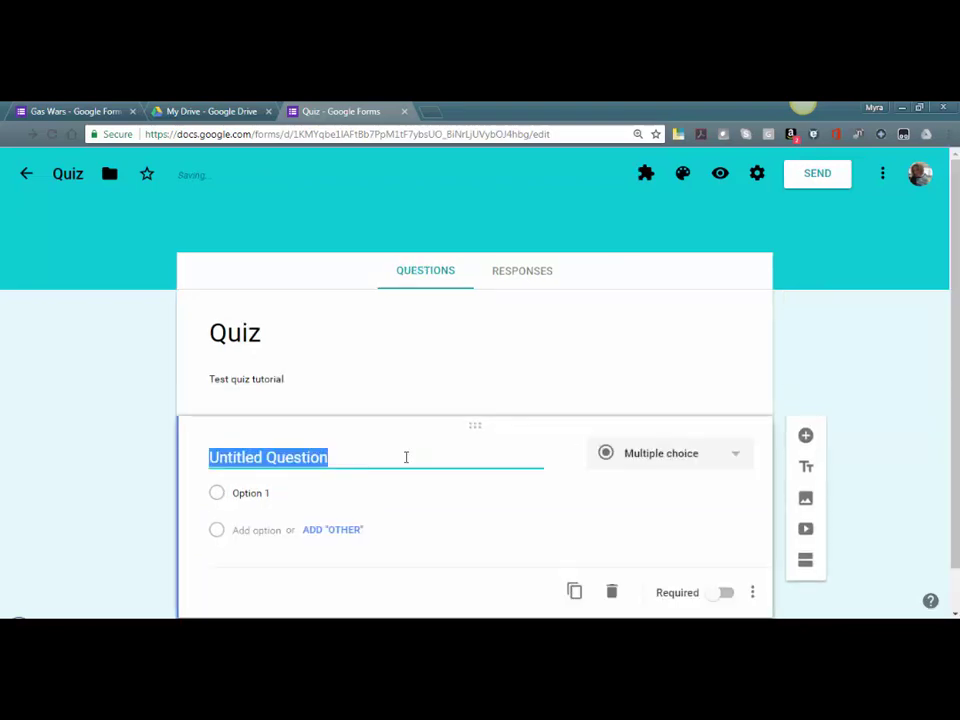
left_click(755, 202)
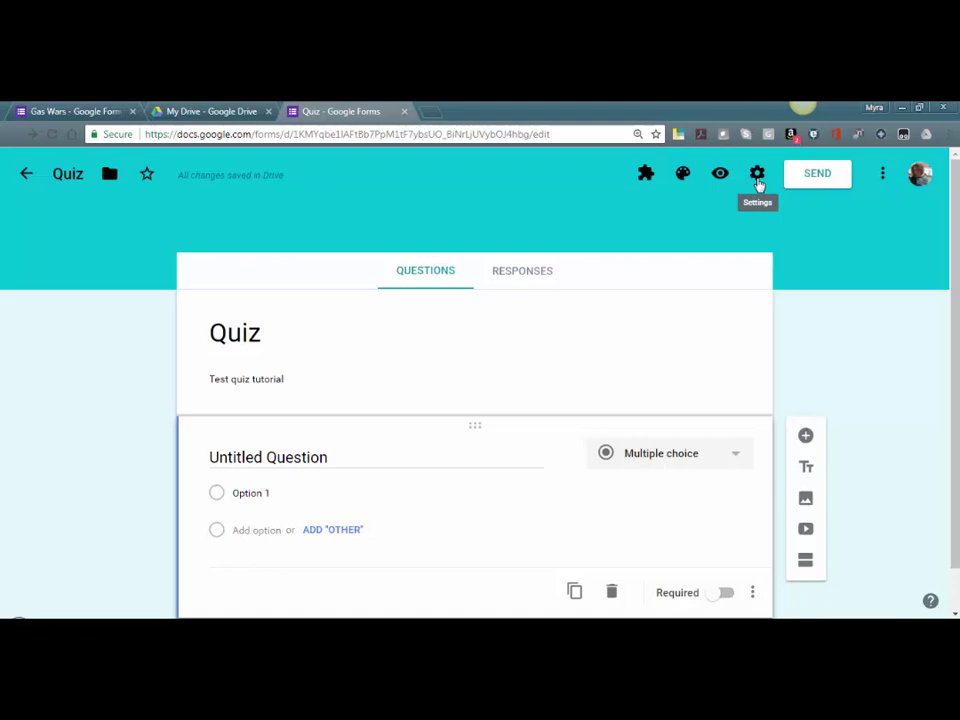
Turn the form into a scored quiz with grades released immediately, and save the settings.
left_click(757, 176)
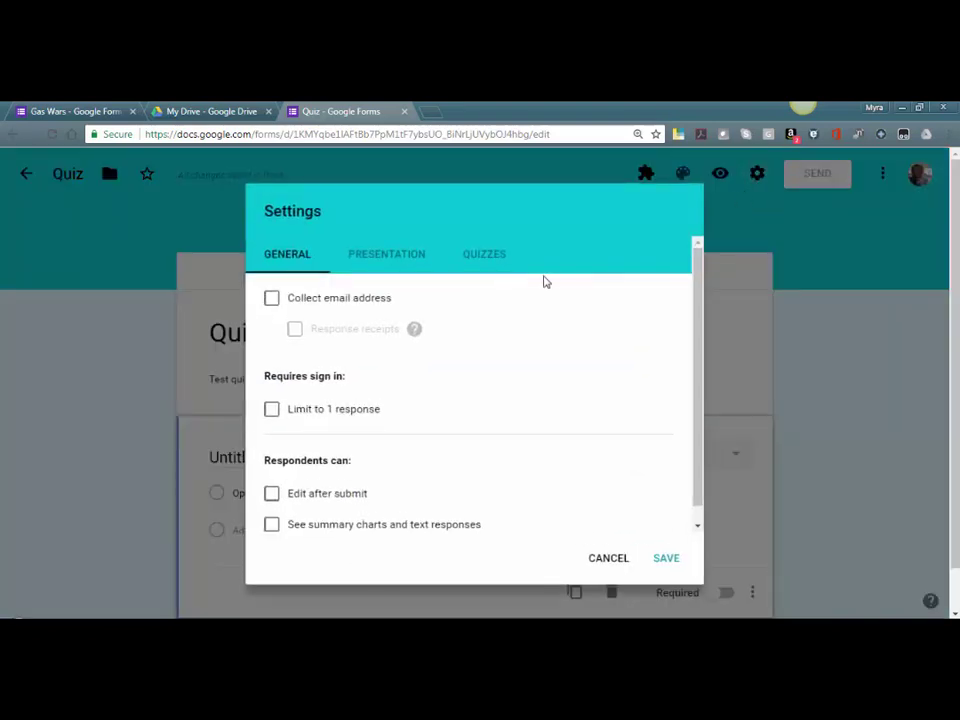
left_click(489, 258)
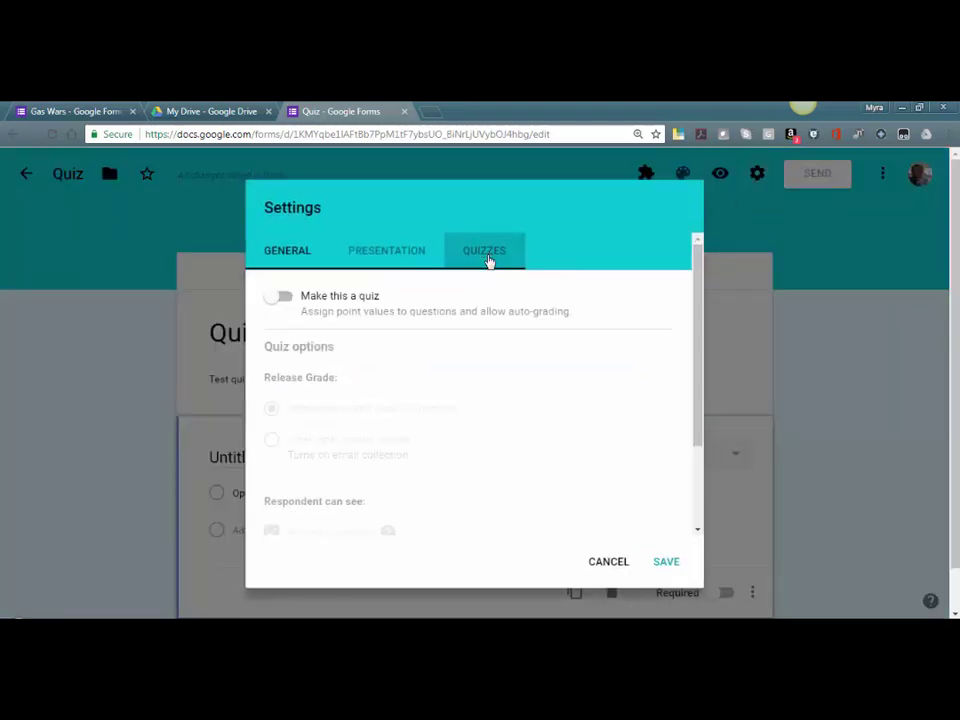
left_click(275, 297)
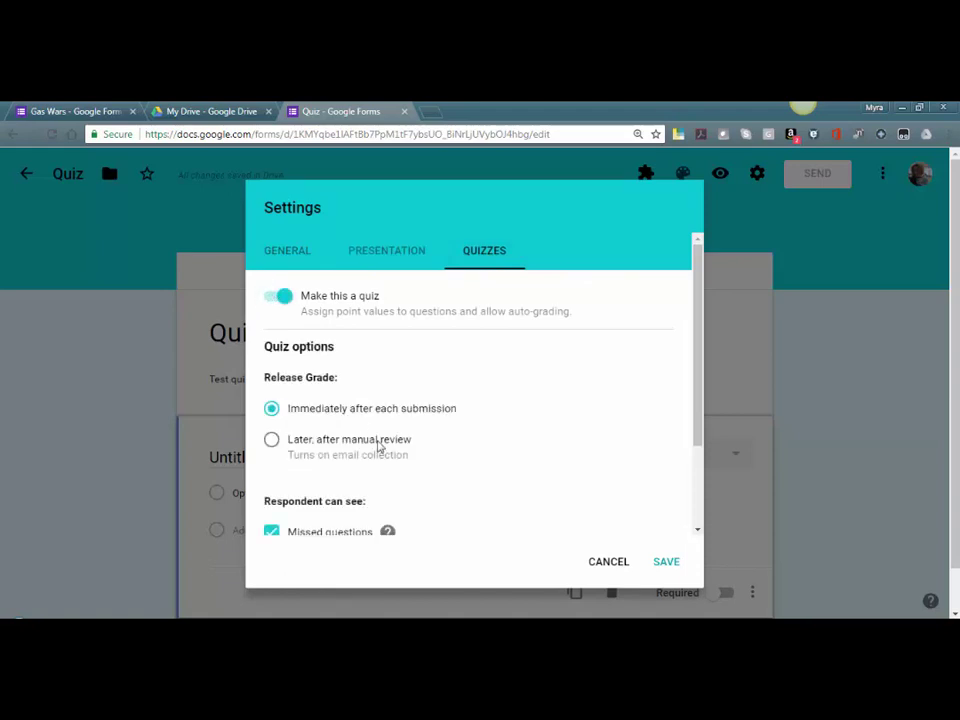
scroll(378, 447, "down", 3)
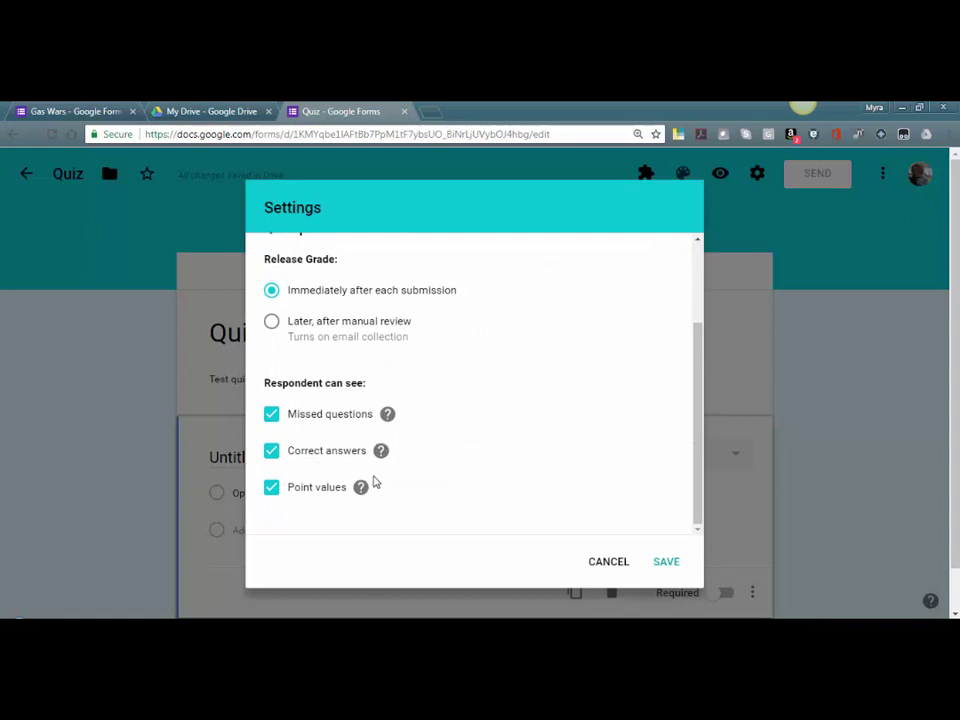
scroll(375, 482, "up", 3)
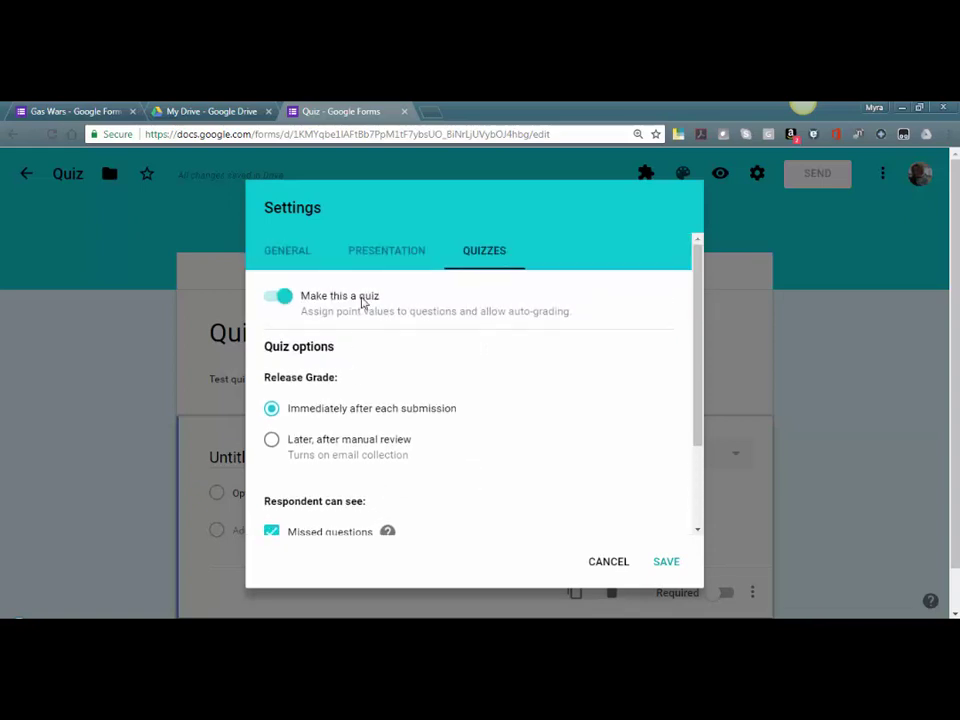
left_click(289, 252)
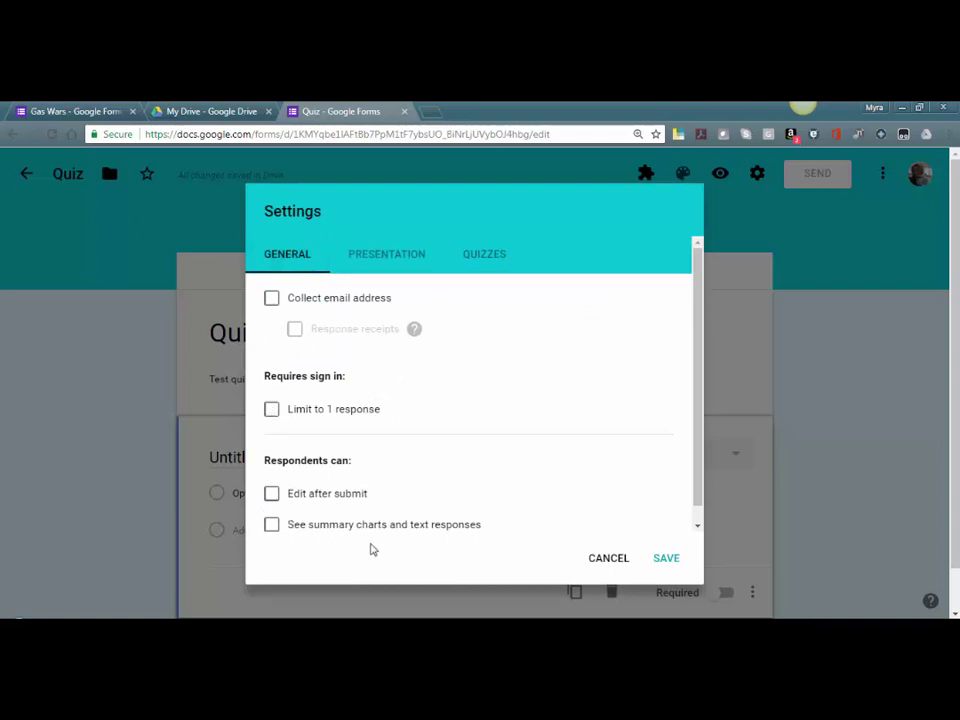
left_click(657, 560)
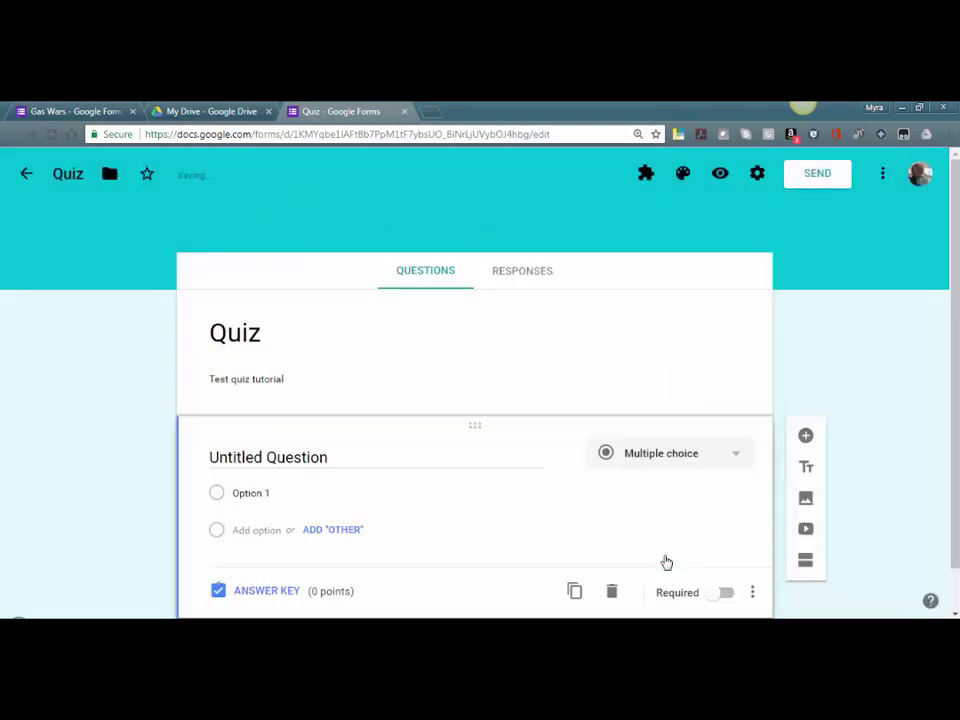
Title the first question 'Is the sky blue', keeping it multiple choice.
middle_click(667, 563)
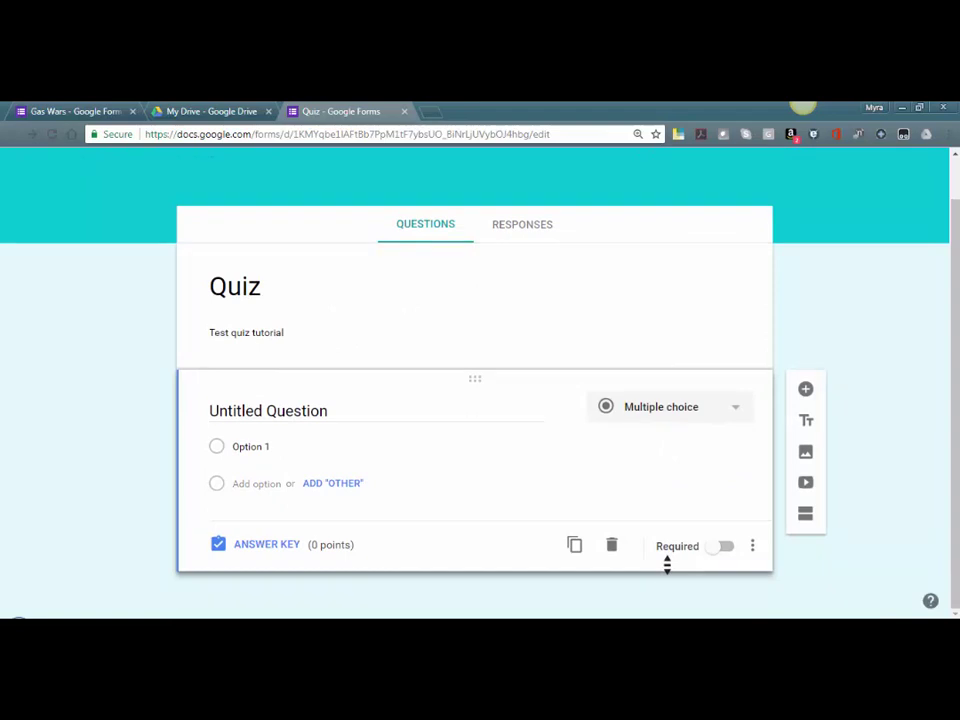
left_click(343, 402)
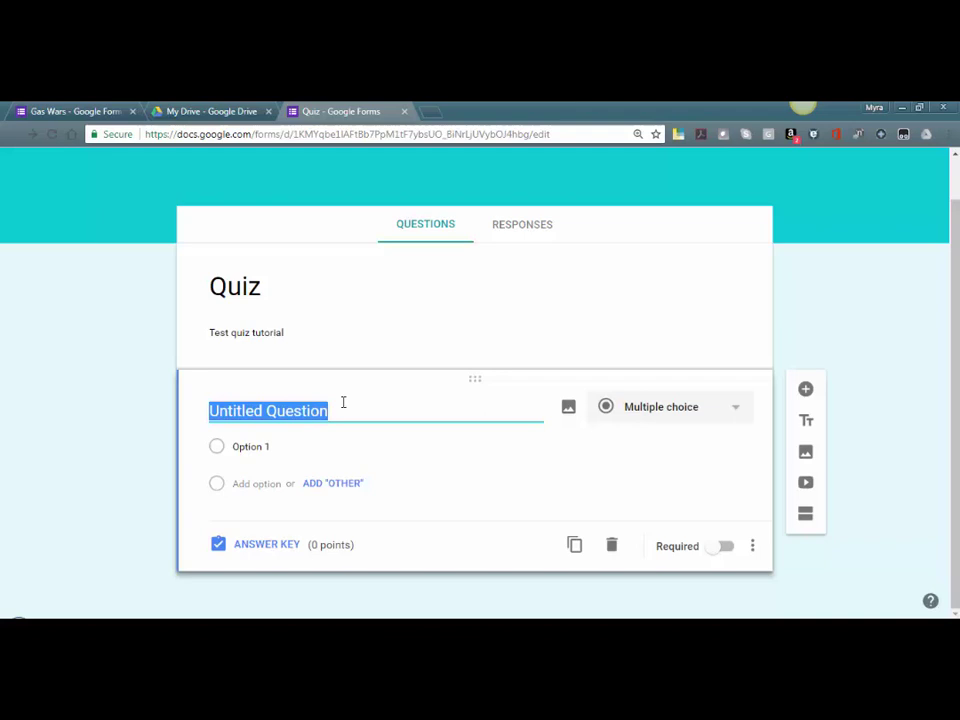
type("T")
key("BackSpace")
type("Is the sky blue")
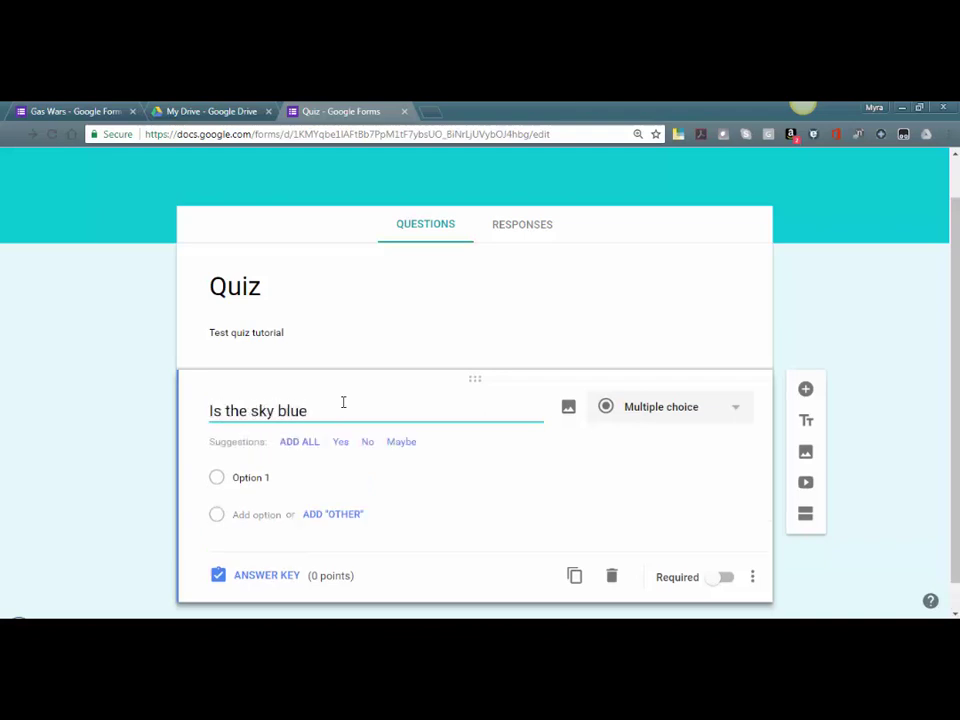
left_click(665, 415)
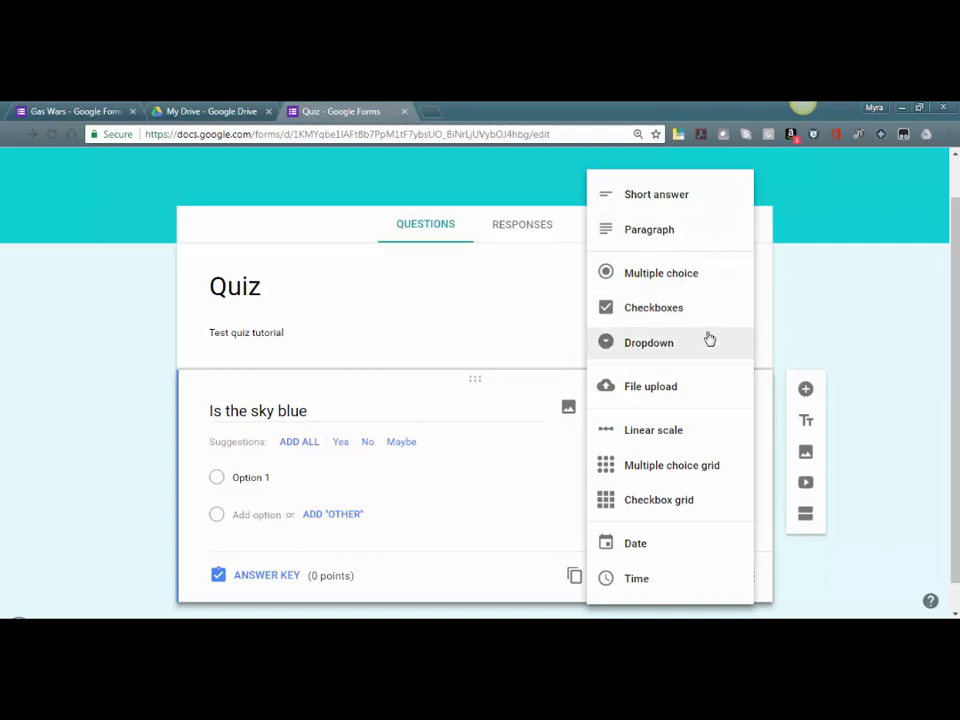
left_click(714, 275)
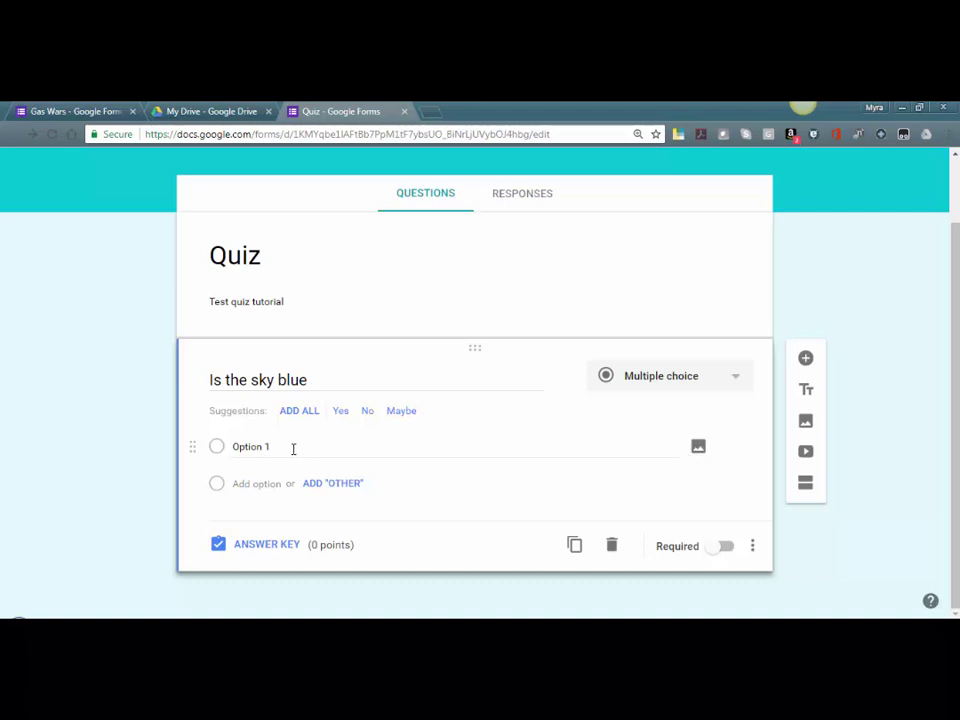
Give the question the answer options blue, green and yellow.
left_click_drag(293, 449, 231, 450)
type("blue")
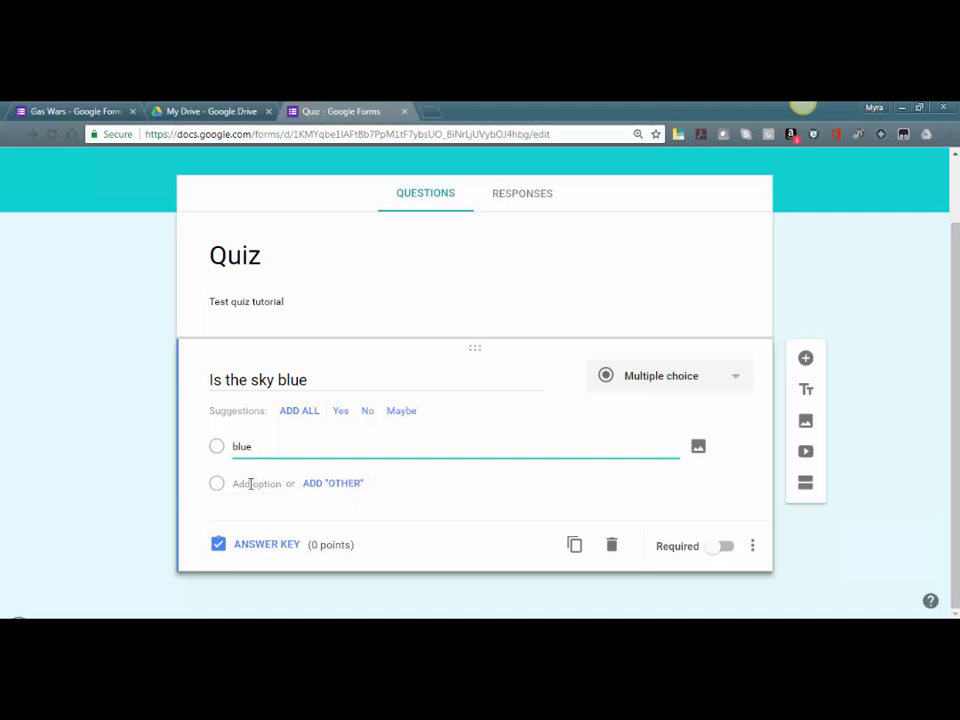
left_click(251, 484)
type("green")
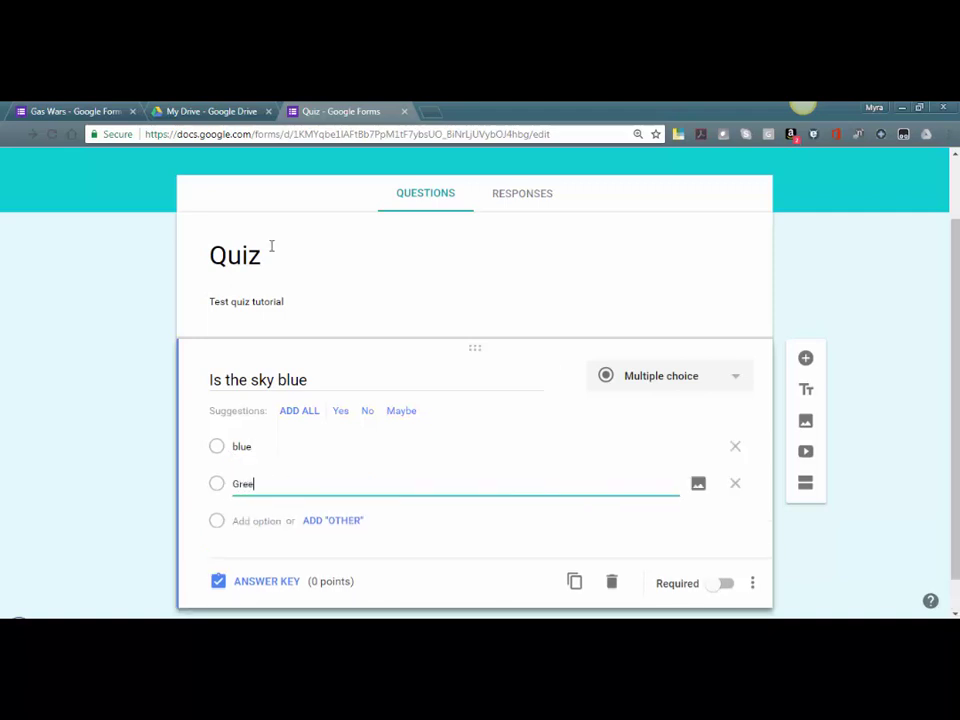
left_click(246, 521)
type("yellow")
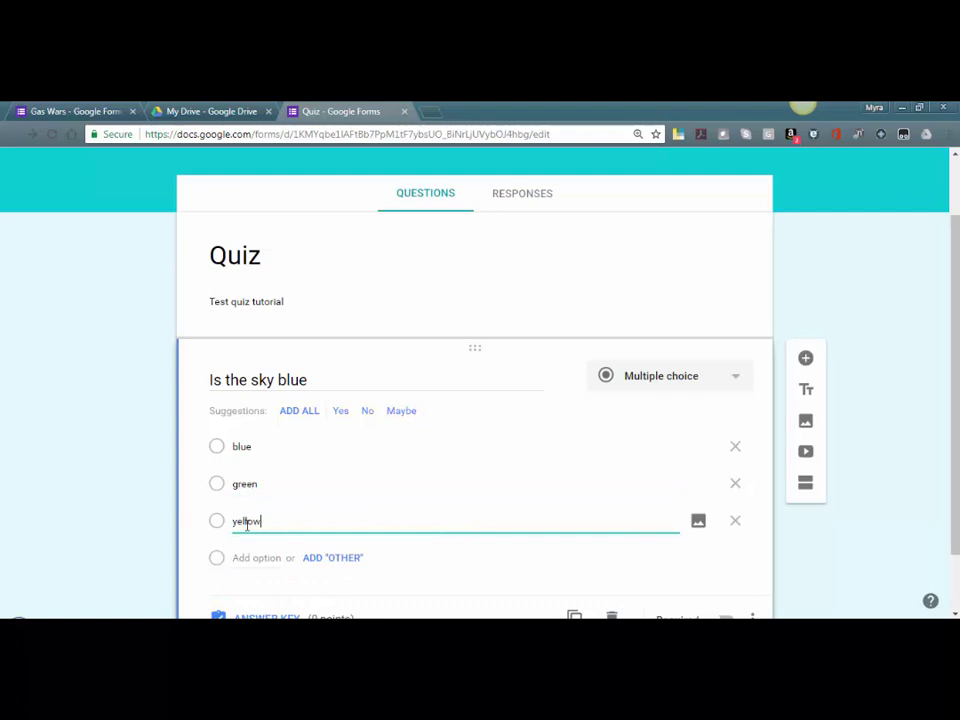
scroll(248, 533, "down", 1)
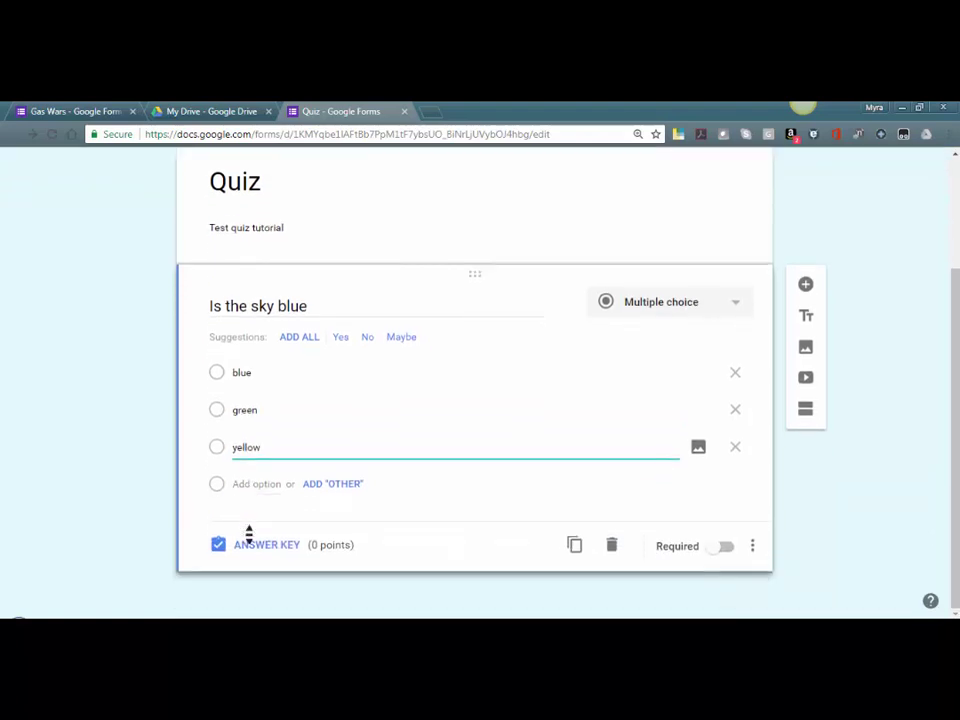
scroll(249, 535, "up", 2)
scroll(249, 525, "down", 2)
right_click(249, 528)
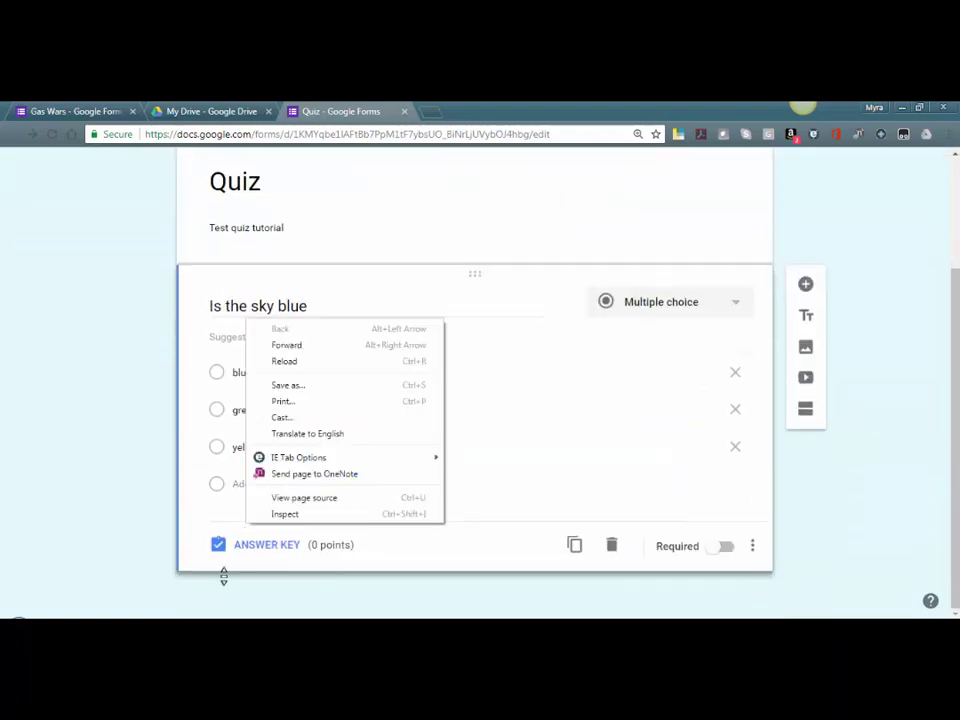
Mark blue as the correct answer in the question's answer key.
left_click(218, 545)
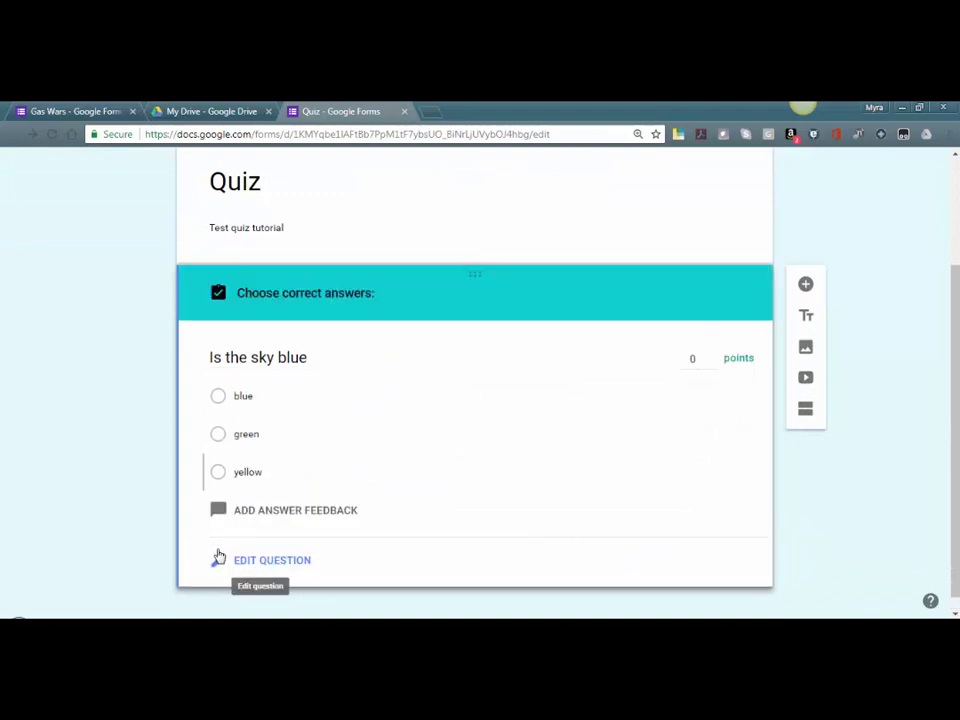
left_click(218, 398)
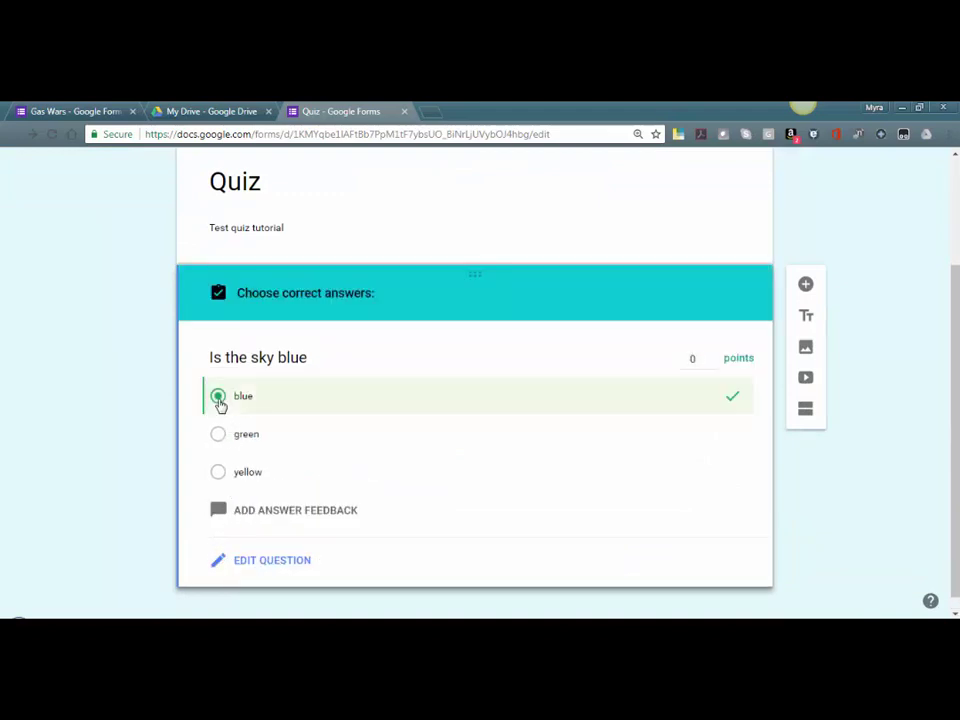
Enter the incorrect-answer feedback 'Sorry, the sky is really blue'.
left_click(278, 513)
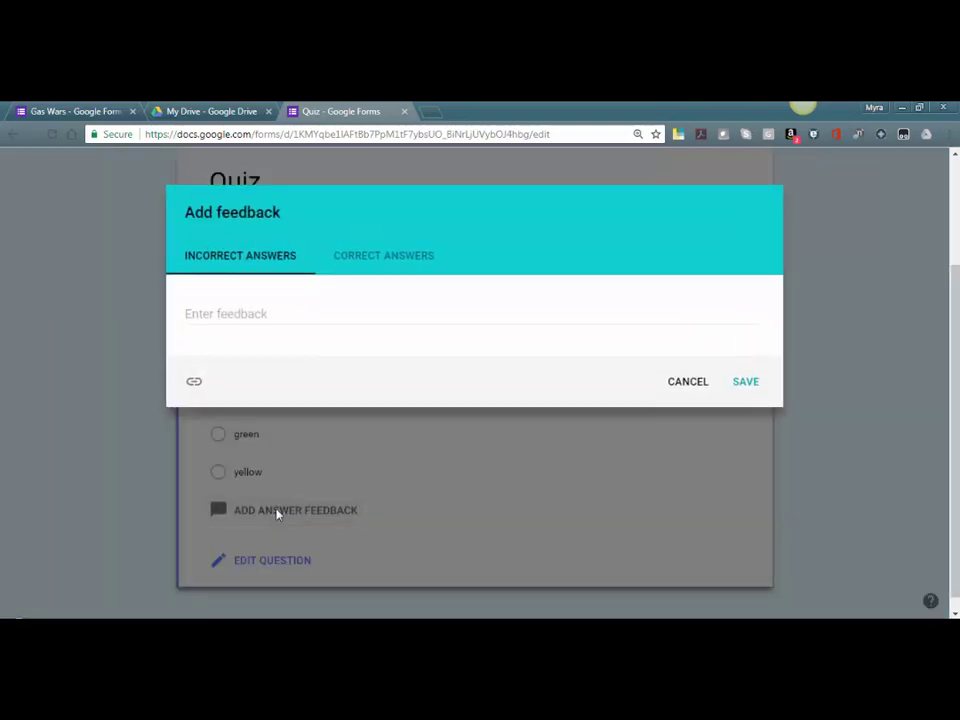
left_click(289, 317)
type("Sor")
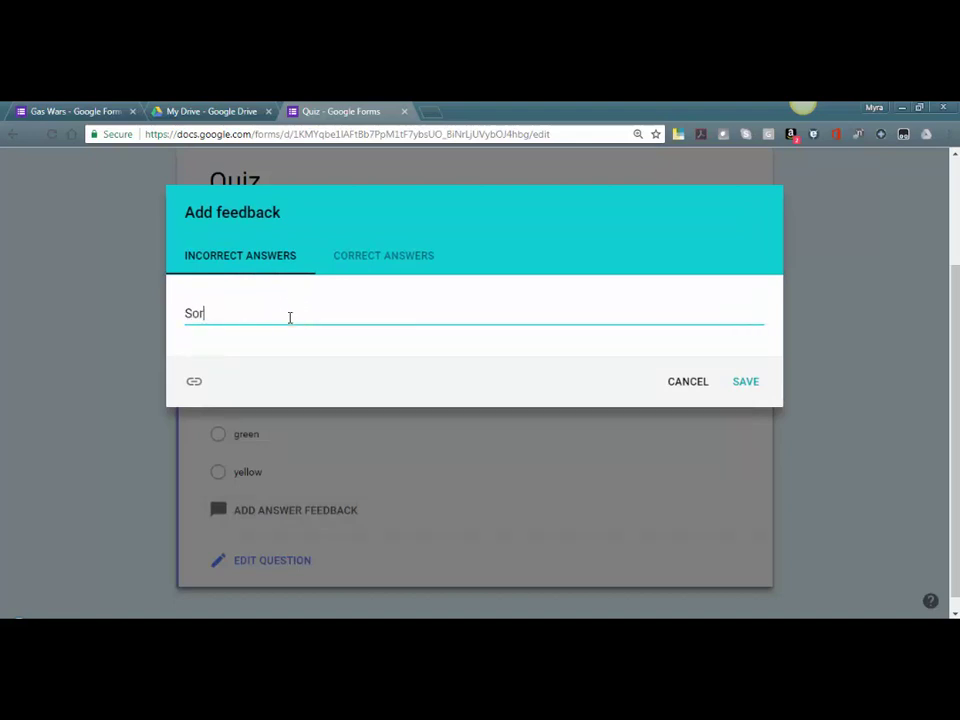
type("ry, the sky is really blue")
Enter the correct-answer feedback 'Great job! You're right, the sky is blue' and save it.
left_click(369, 266)
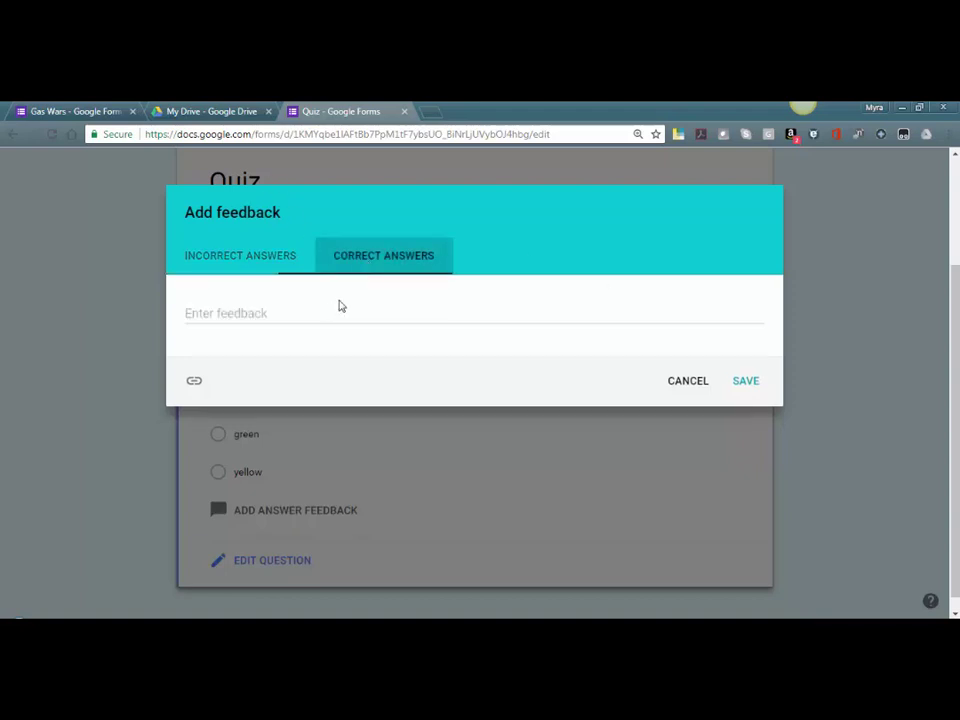
left_click(328, 315)
type("Grea")
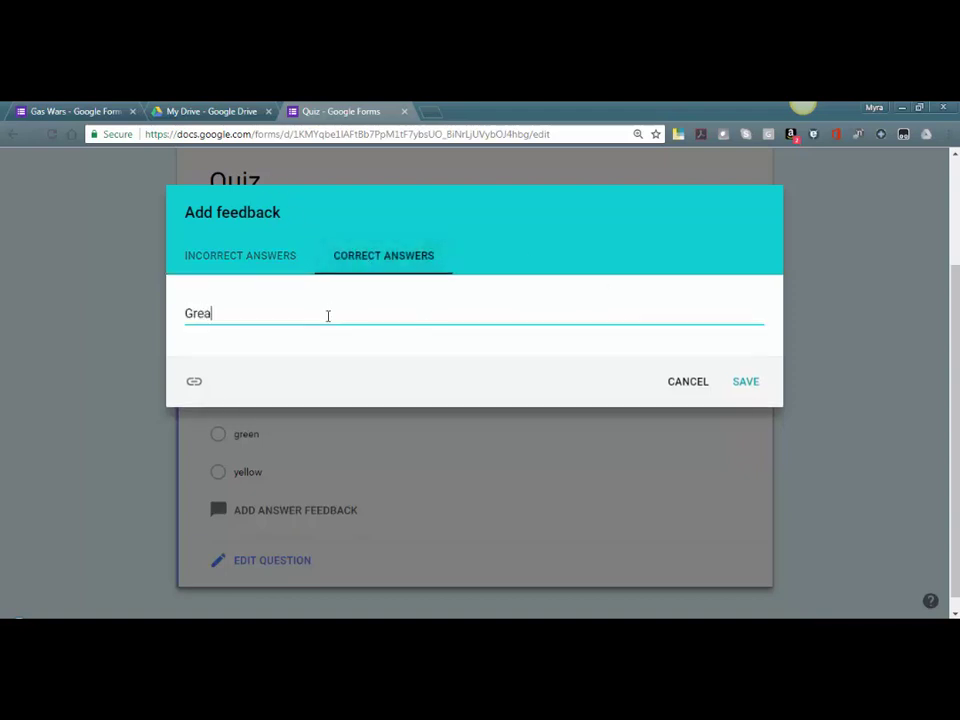
type("t job@@")
key("BackSpace")
type("!")
type("Y")
type("our")
type("our")
type("'re ")
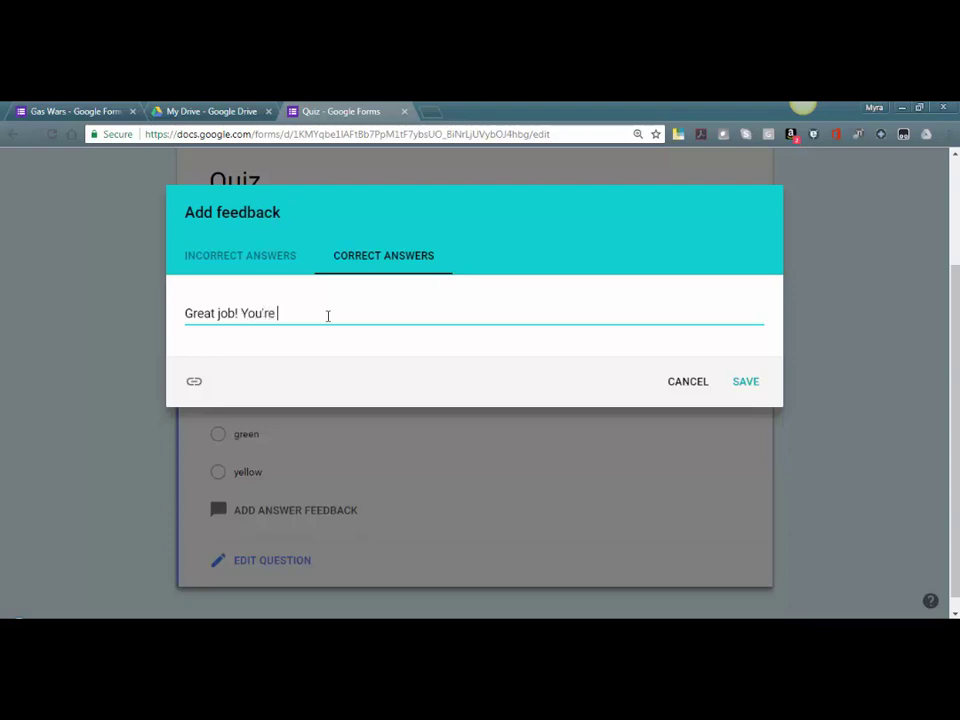
type("right the sk")
type(" the sky is blue")
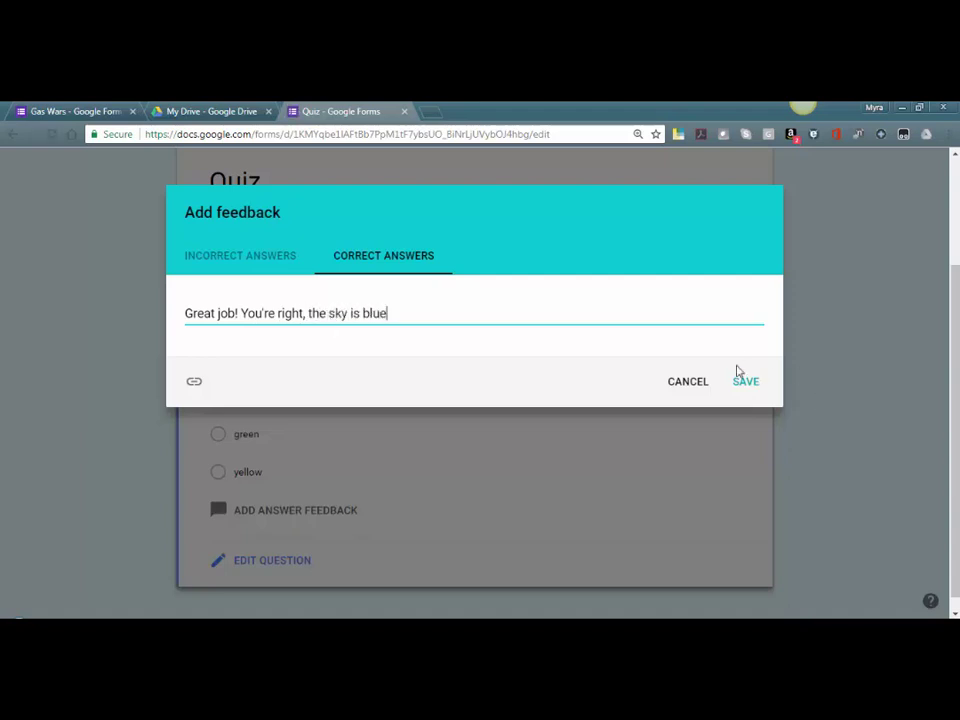
left_click(744, 382)
scroll(606, 431, "down", 2)
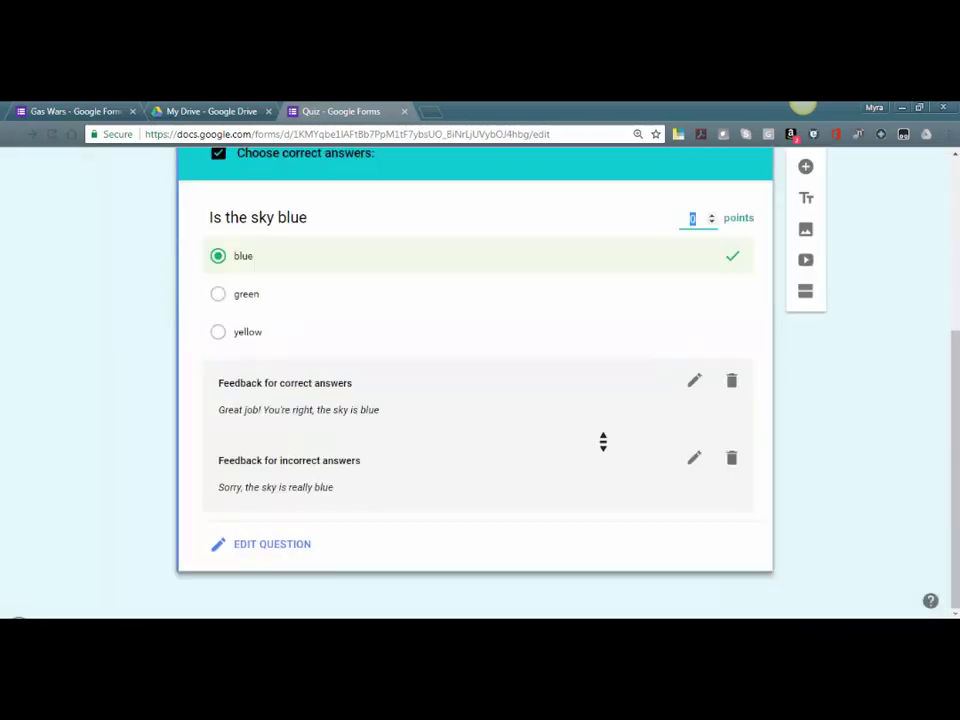
Add a second question asking whether the tutorial's creator is awesome for making it.
middle_click(653, 330)
scroll(653, 330, "up", 3)
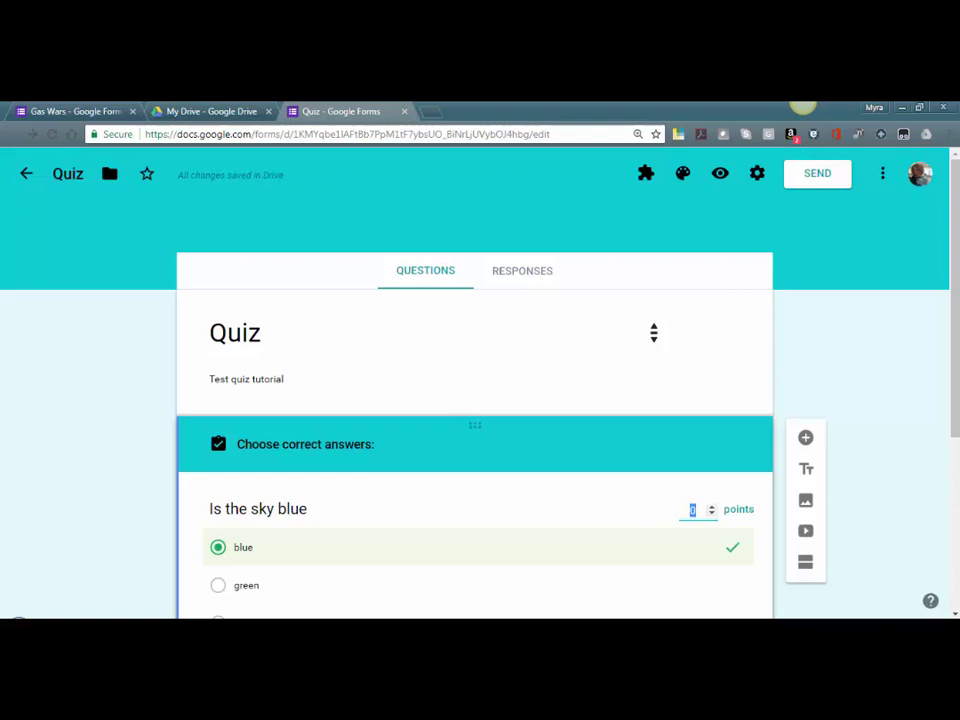
scroll(653, 330, "down", 3)
left_click(756, 221)
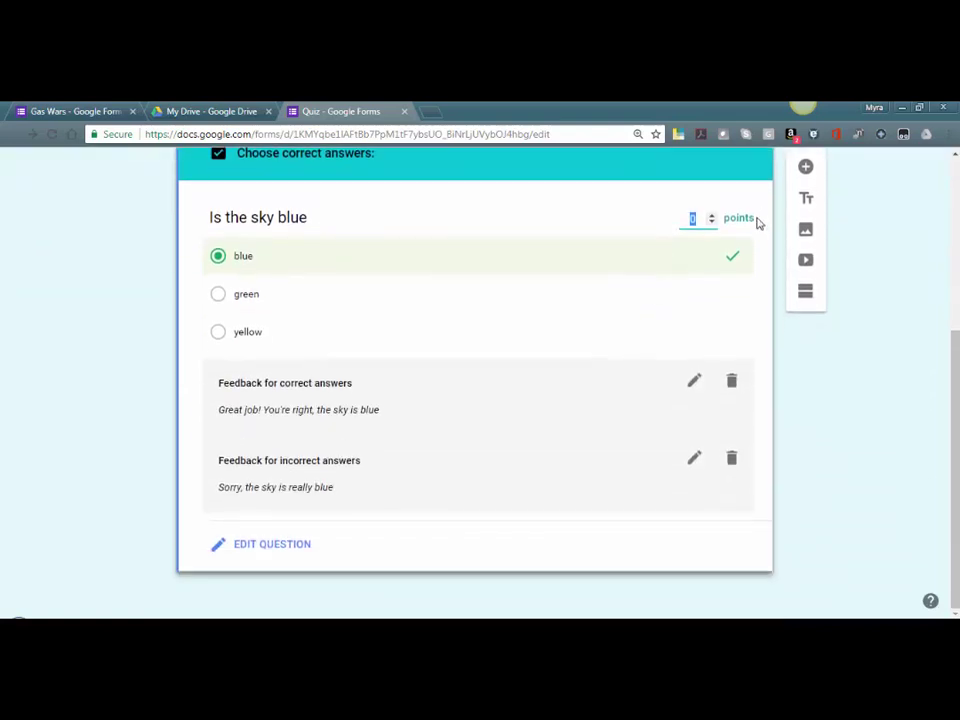
left_click(806, 170)
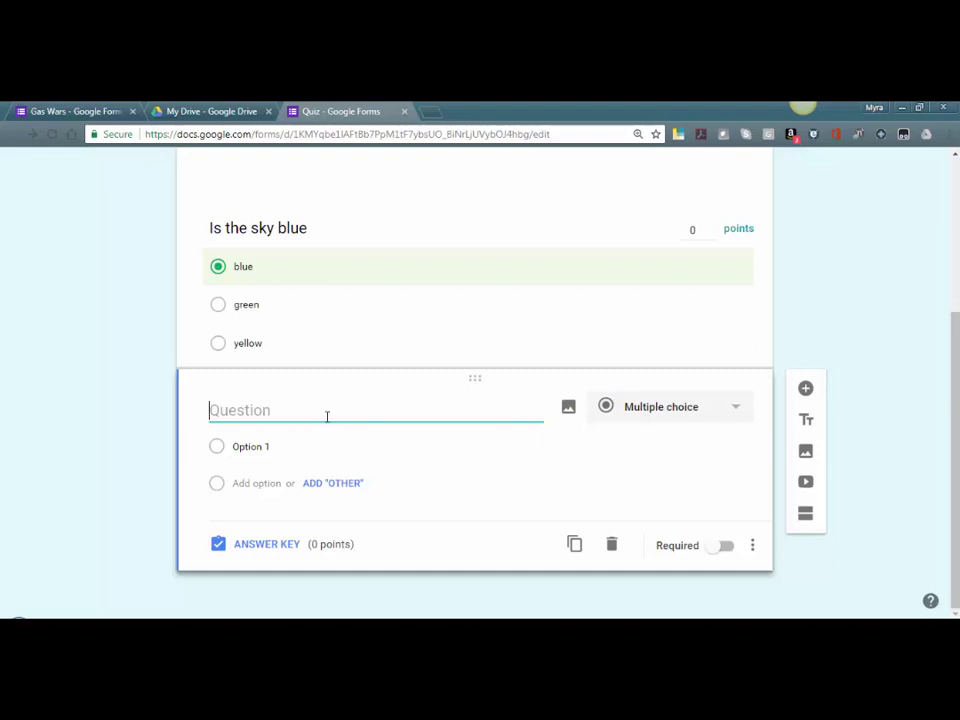
type("Is Myra awesome for creating this tutorial?")
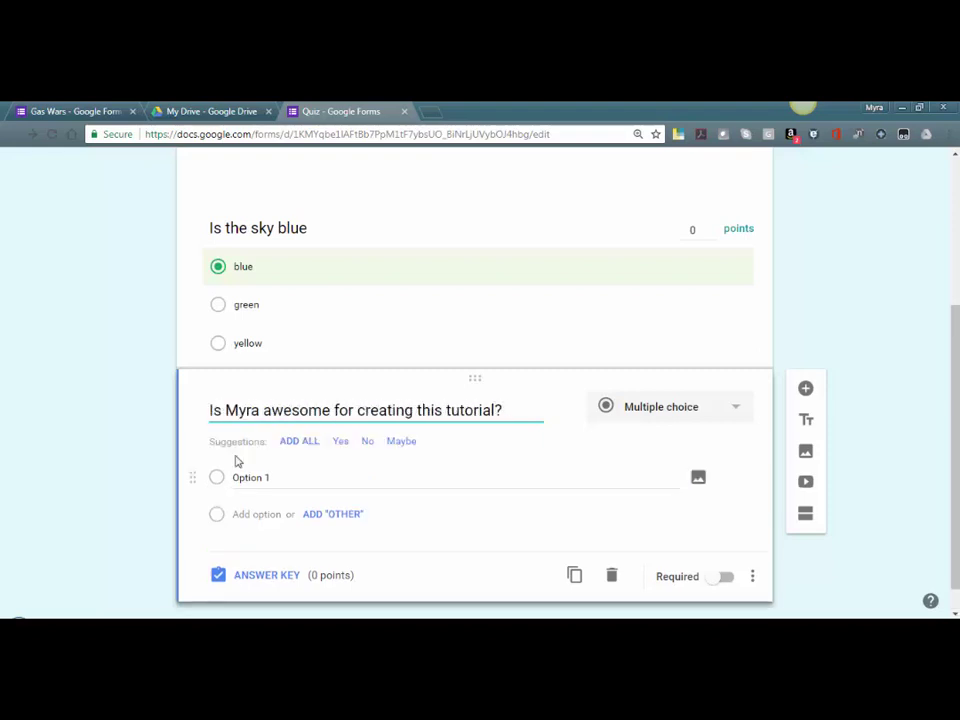
Give it the options True and False, with True as the correct answer.
left_click(245, 476)
type("True")
left_click(251, 512)
type("False")
left_click(251, 548)
left_click(214, 431)
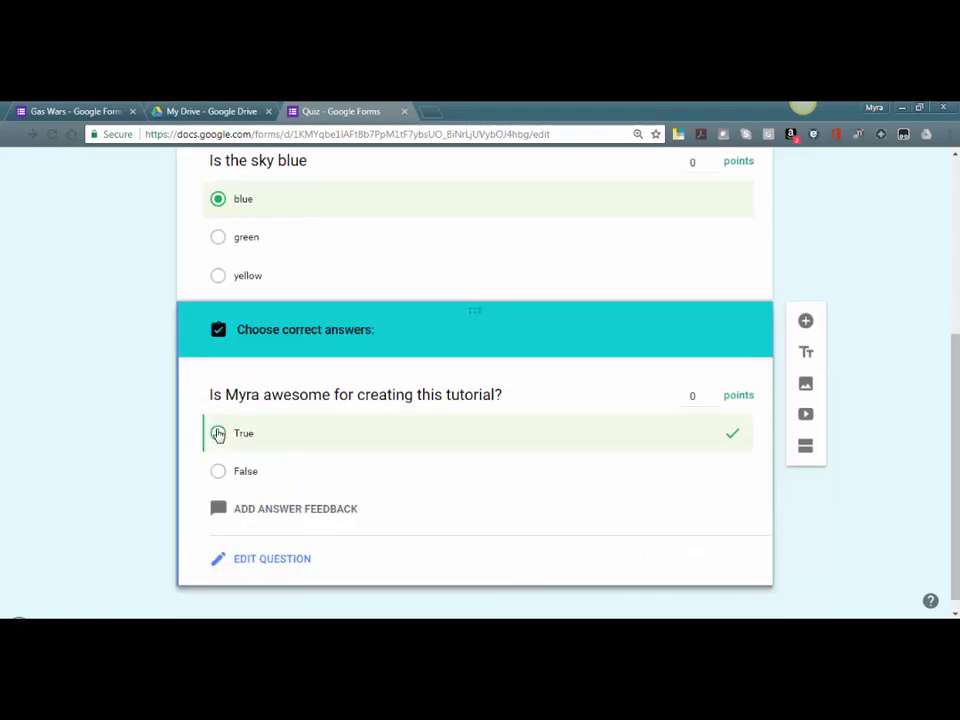
Add wrong-answer and right-answer feedback praising the tutorial's creator, and save both.
left_click(280, 508)
type("Sorry, but Myra is totally awesome")
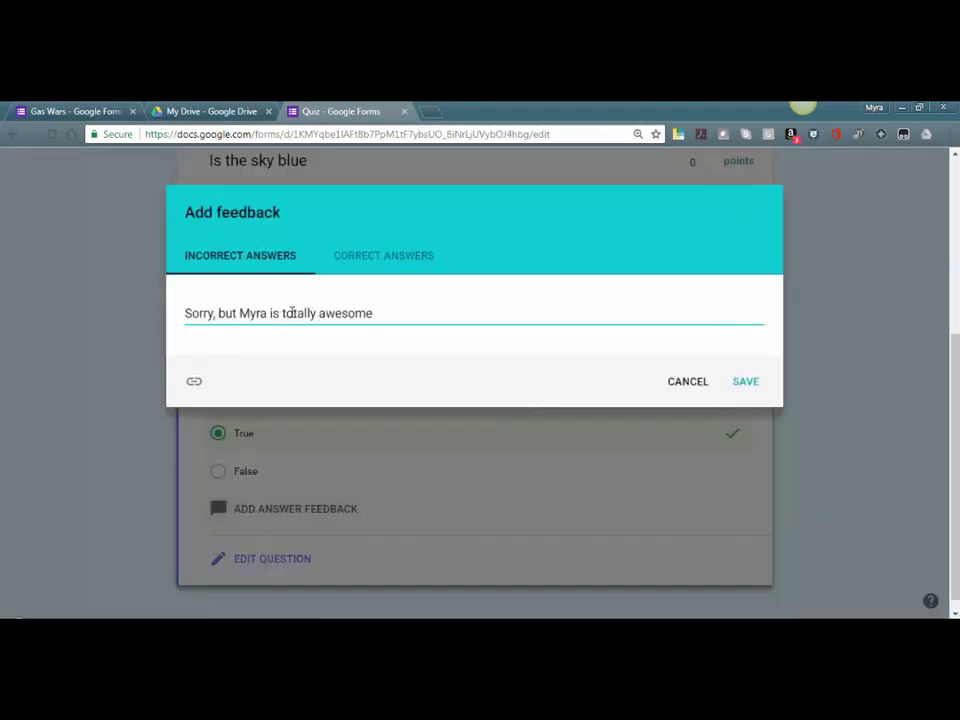
left_click(426, 261)
left_click(371, 315)
type("You are completely spot one")
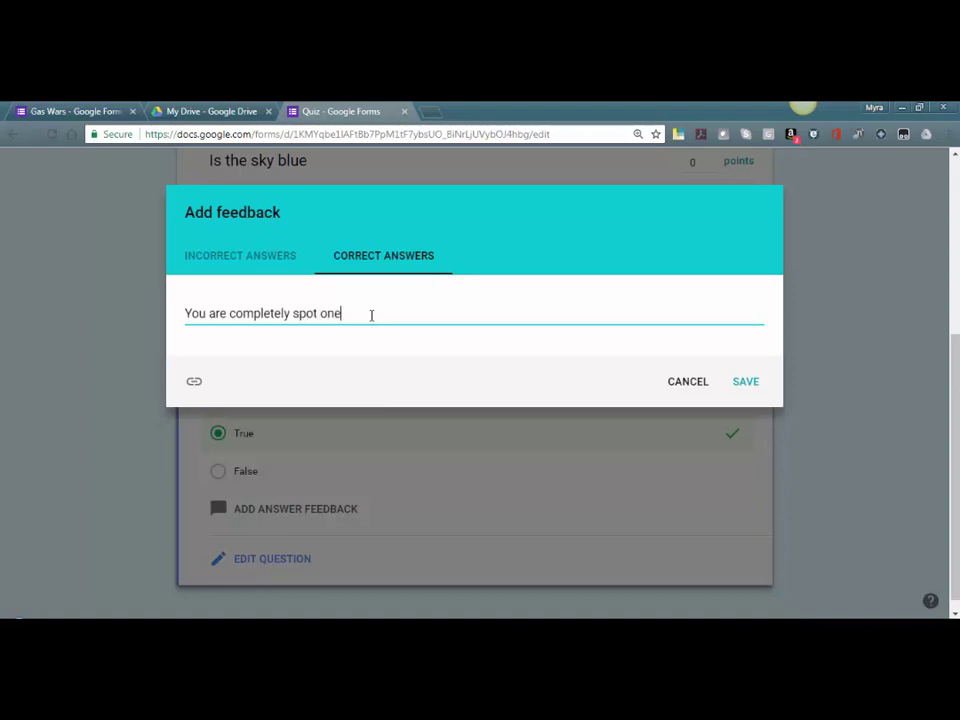
key("BackSpace")
type("! Myra Rocks")
left_click(746, 382)
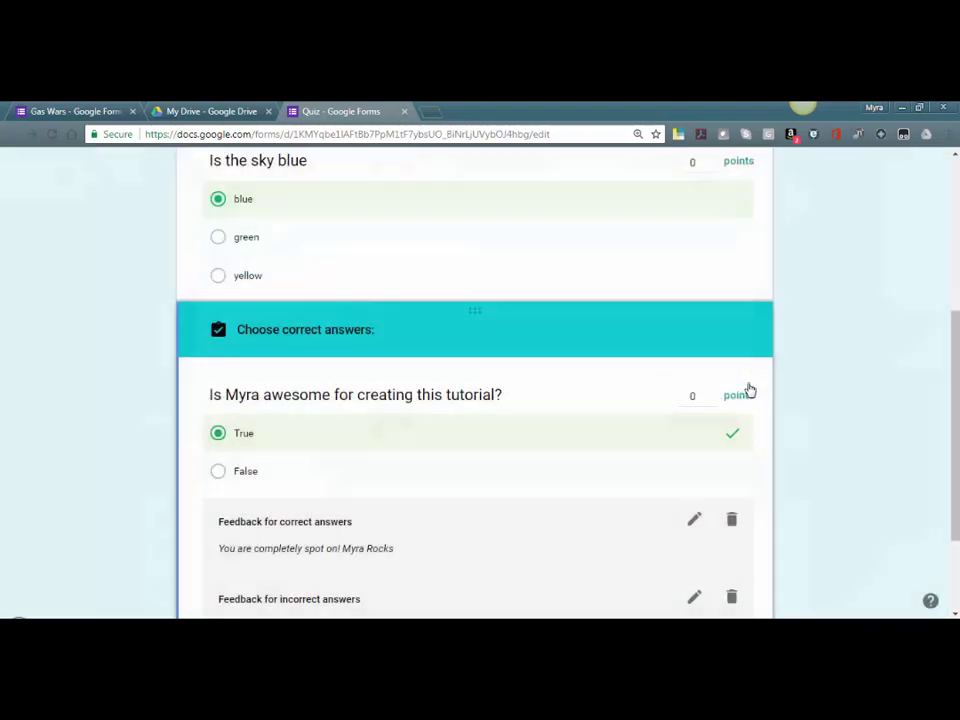
Enter 50 points for the 'Is the sky blue' question in the answer key.
scroll(531, 456, "down", 2)
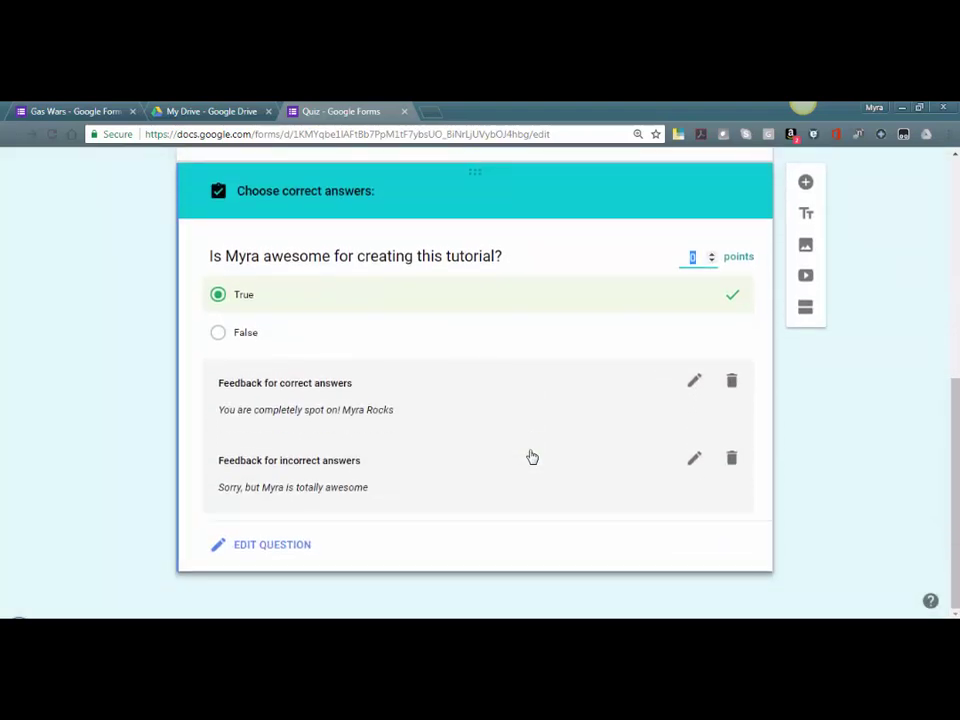
scroll(532, 457, "up", 4)
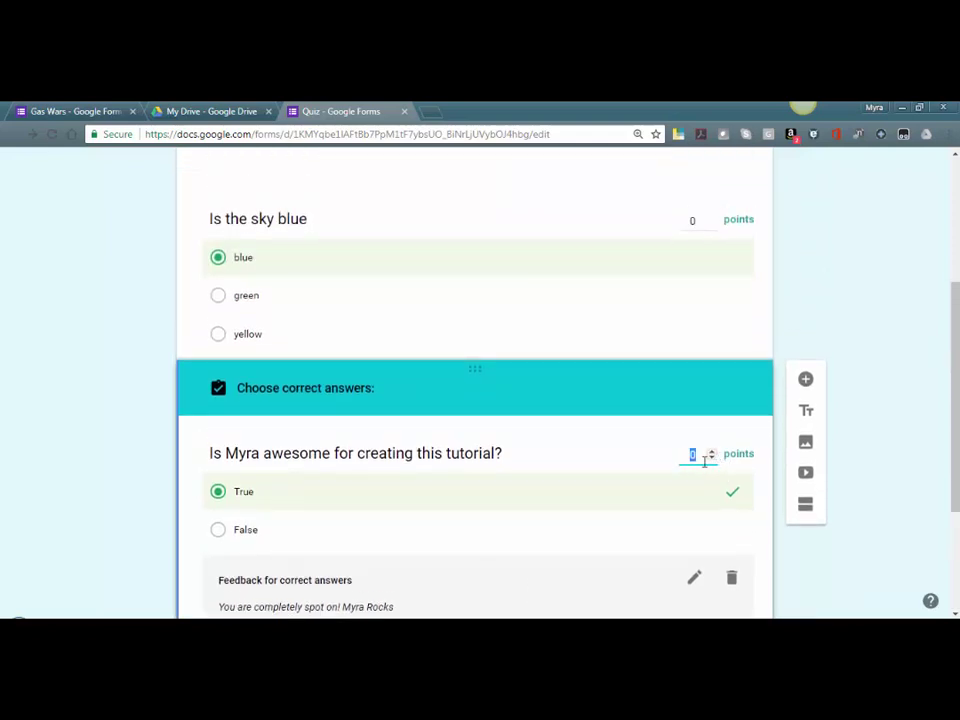
type("50")
left_click(696, 221)
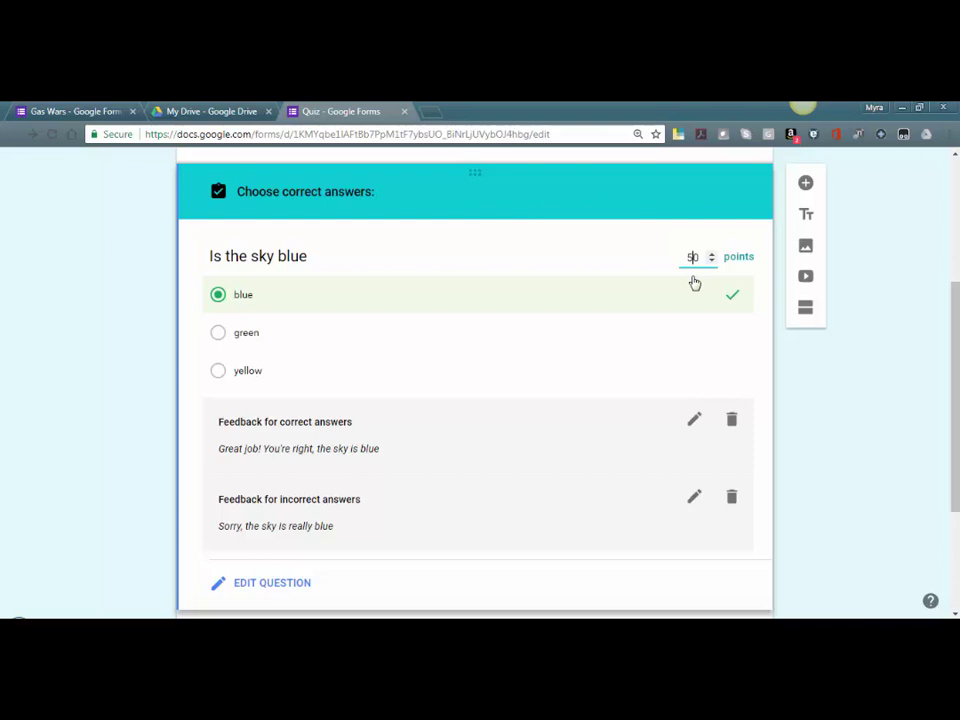
scroll(695, 283, "down", 3)
scroll(786, 358, "up", 5)
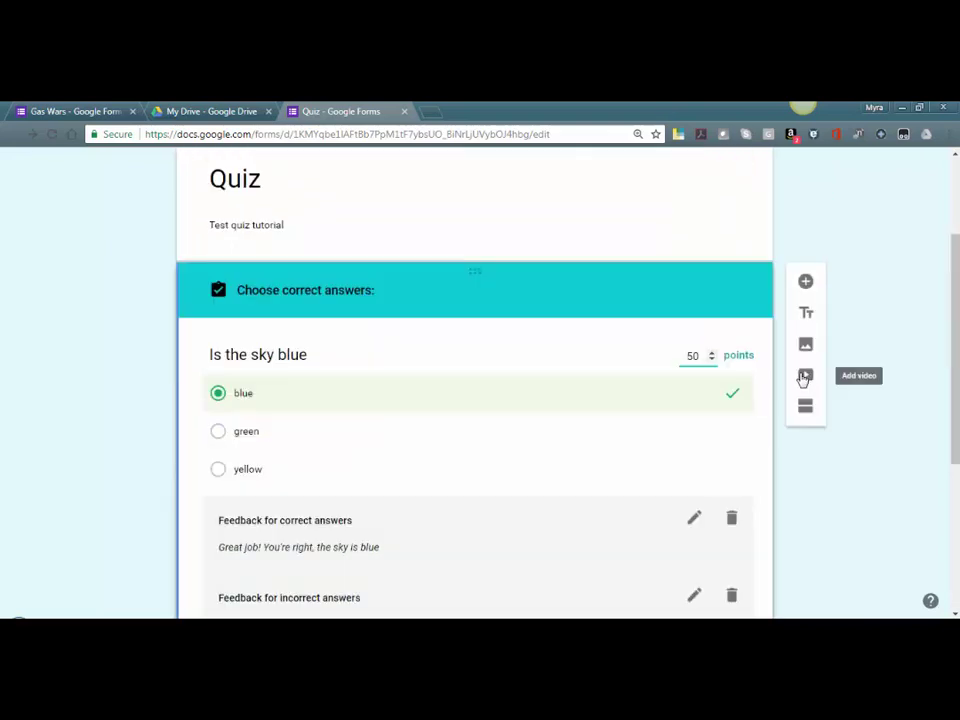
scroll(776, 382, "up", 1)
scroll(776, 382, "up", 2)
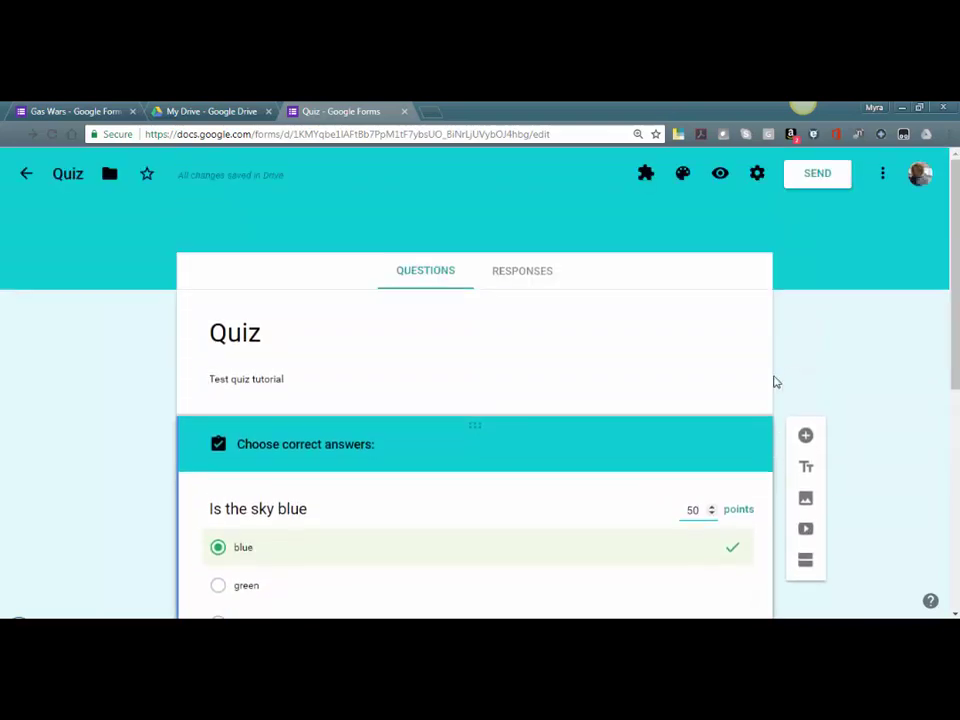
scroll(776, 382, "down", 3)
scroll(776, 382, "up", 3)
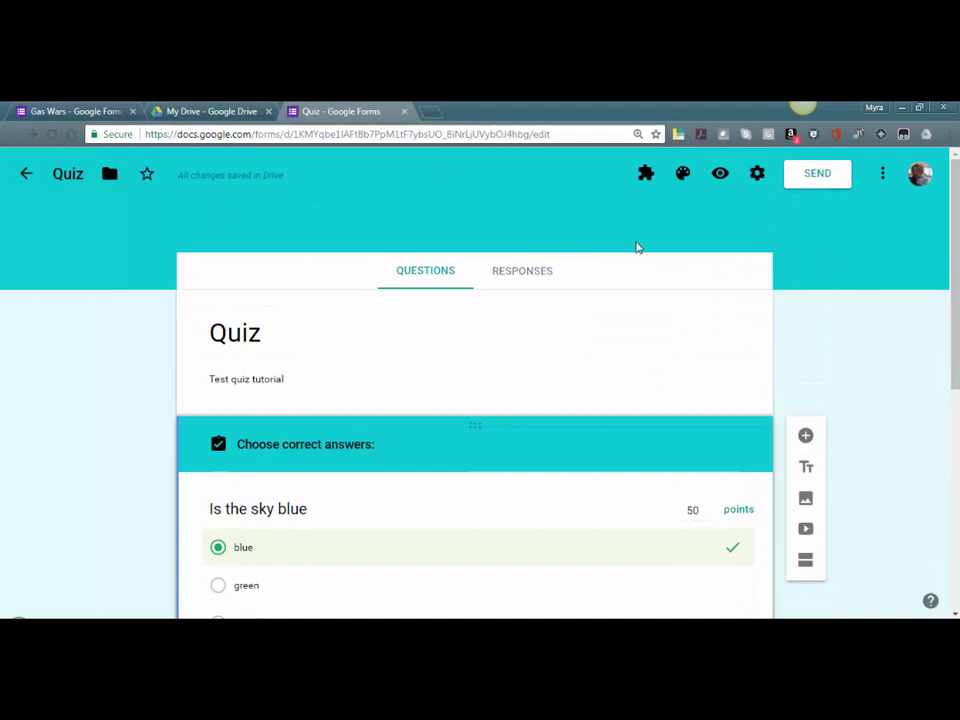
Create a new 'Quiz (Responses)' spreadsheet from the Responses view and go back to the form tab.
left_click(520, 278)
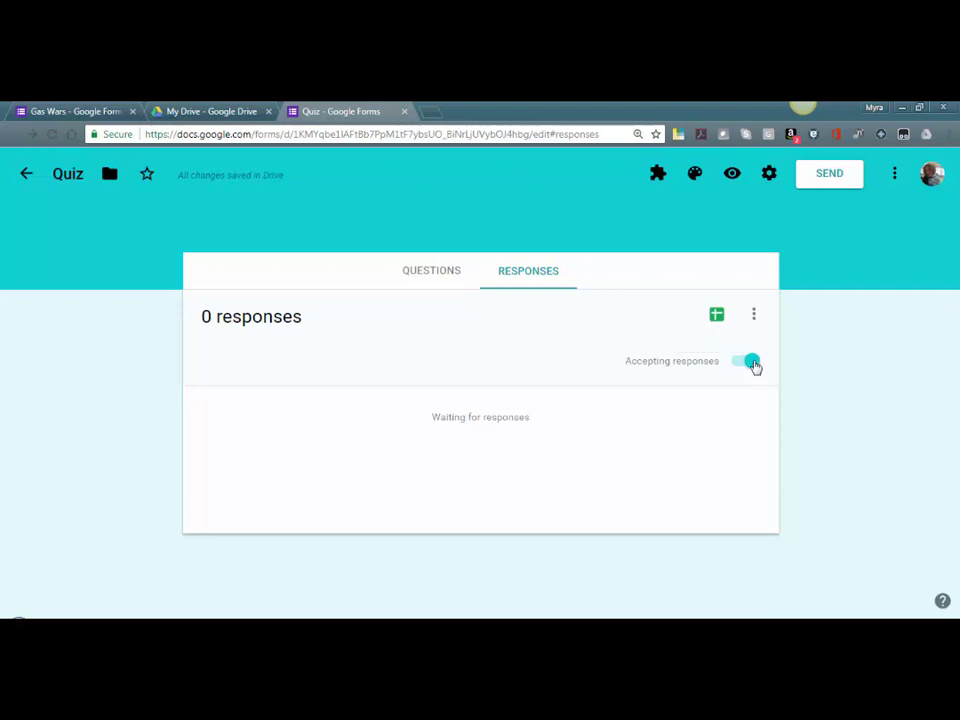
left_click(716, 318)
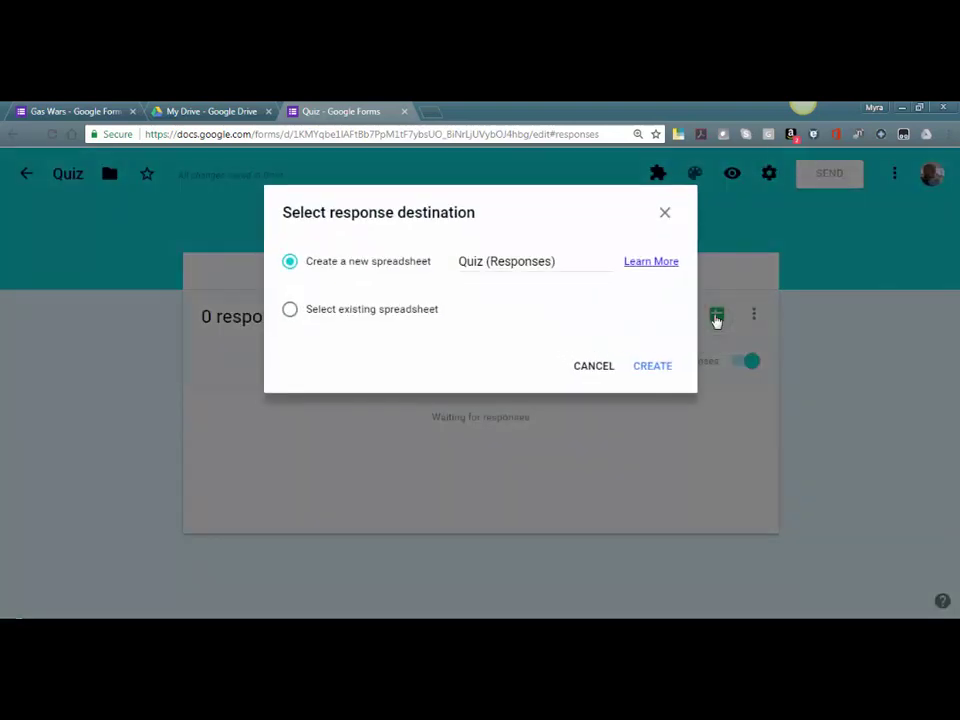
left_click(655, 368)
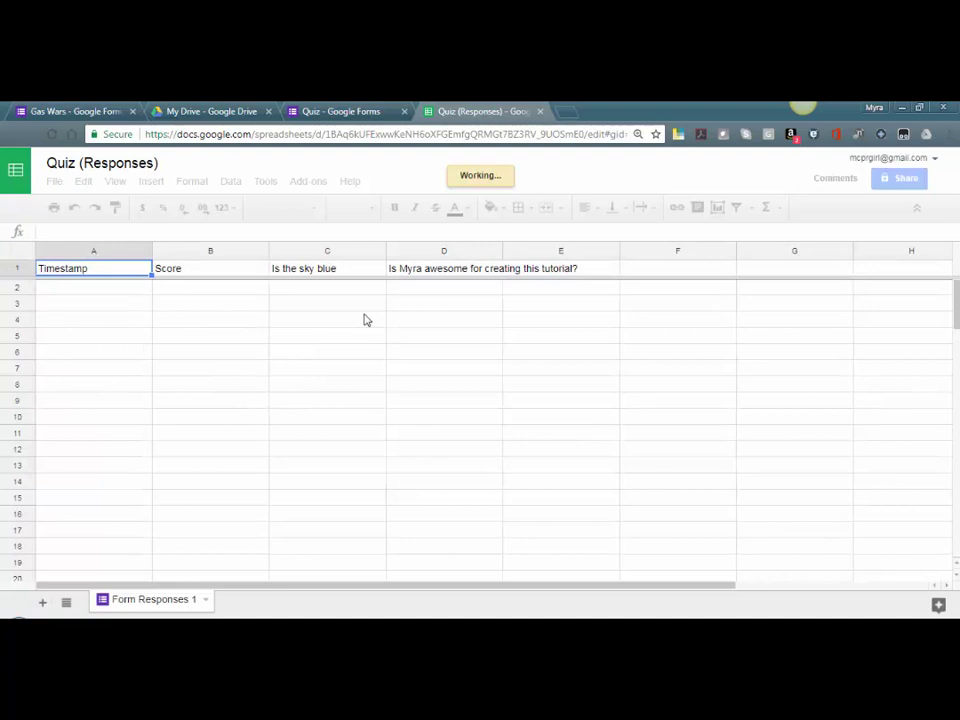
left_click(324, 113)
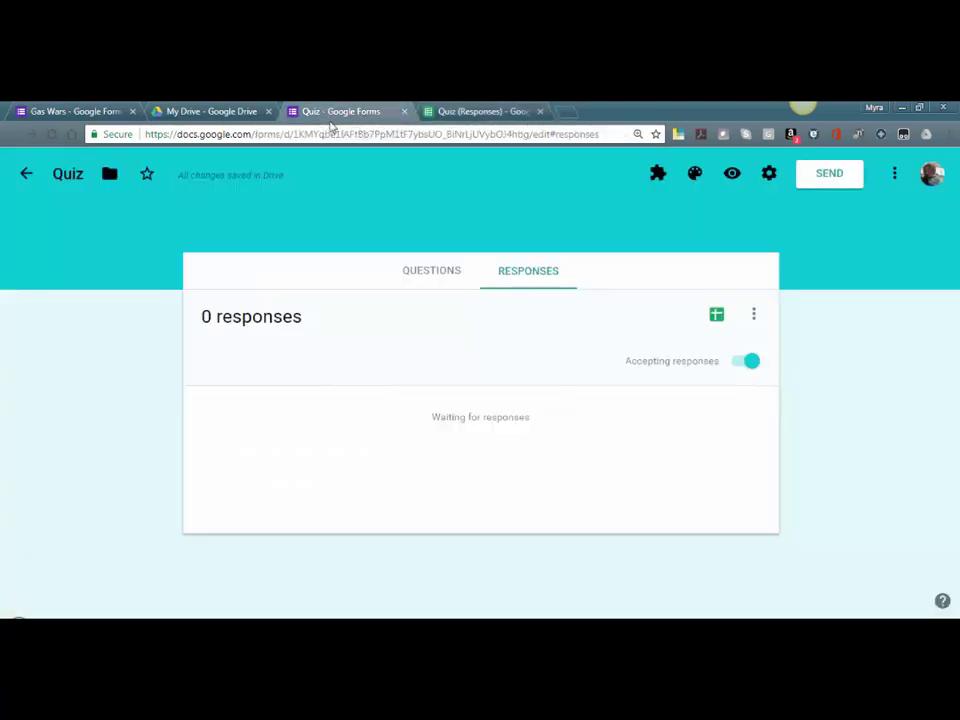
Switch to the Questions view and scroll through both scored quiz questions.
left_click(435, 272)
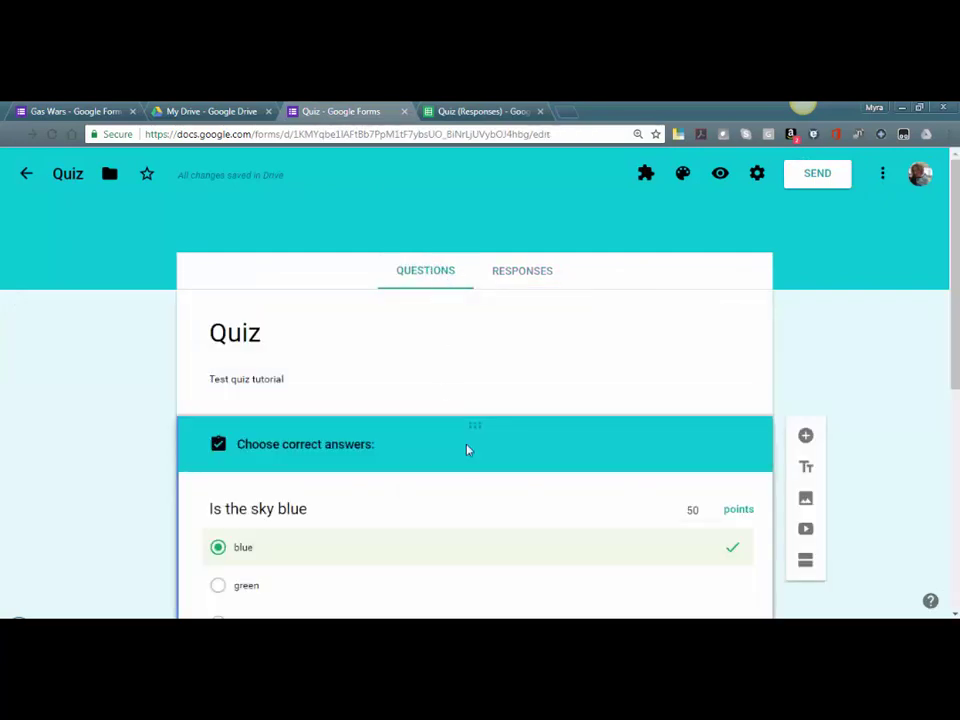
scroll(467, 450, "down", 5)
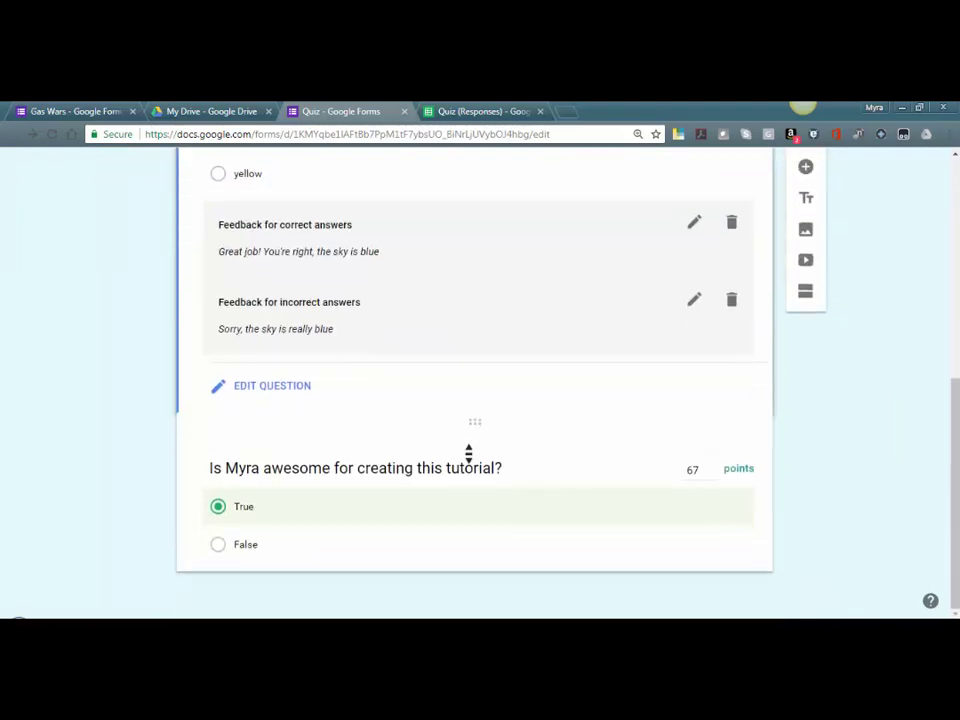
scroll(468, 453, "up", 5)
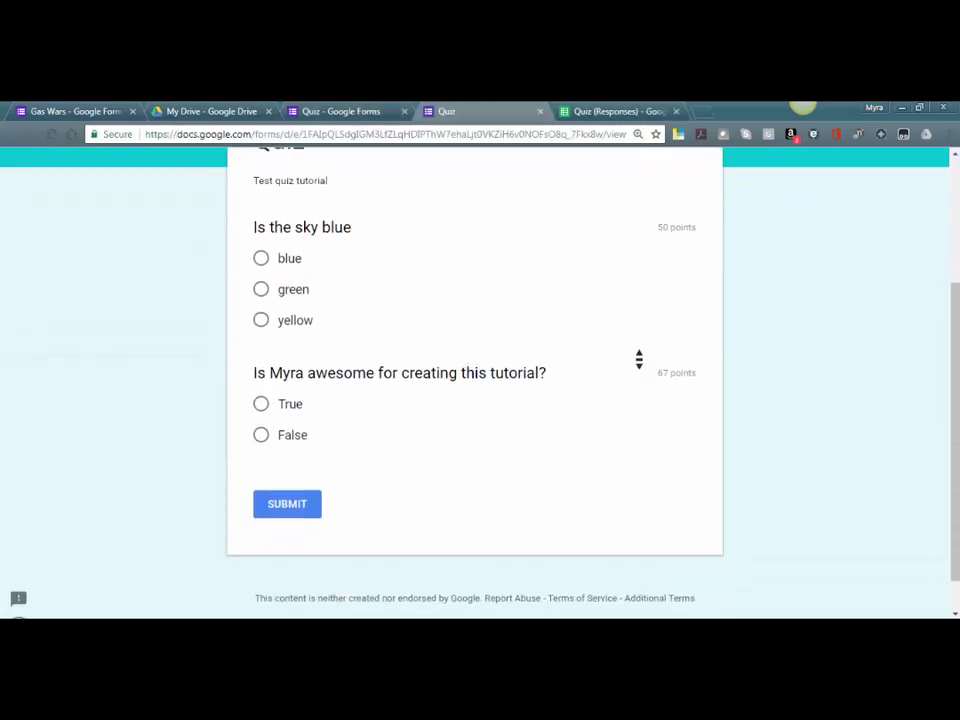
Answer 'green' for the sky question and 'False' for the second, then submit.
left_click(260, 278)
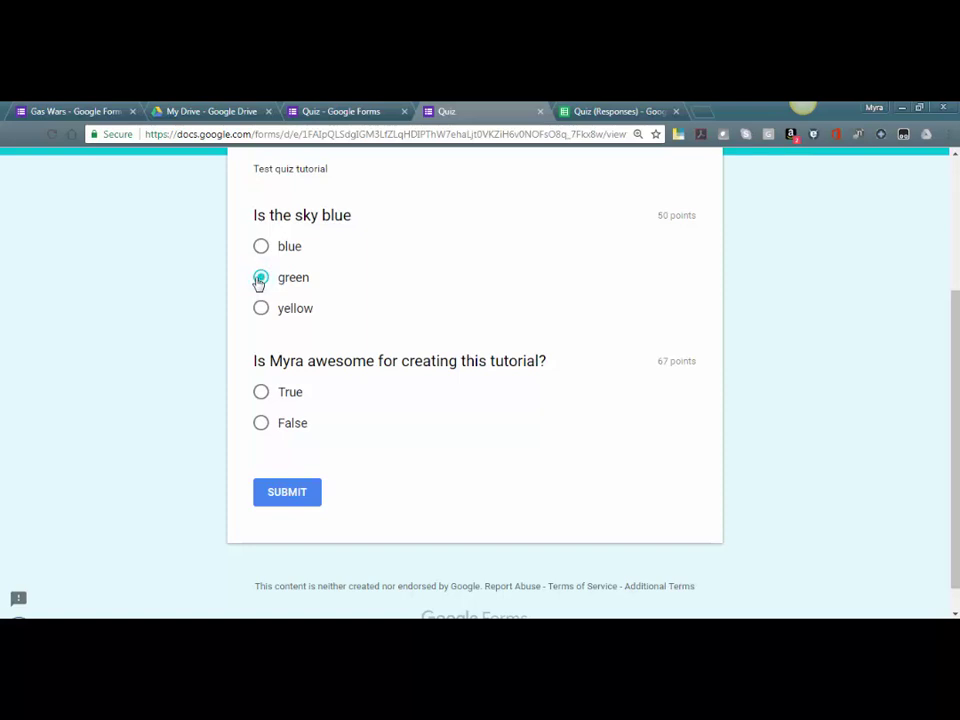
left_click(260, 423)
left_click(285, 493)
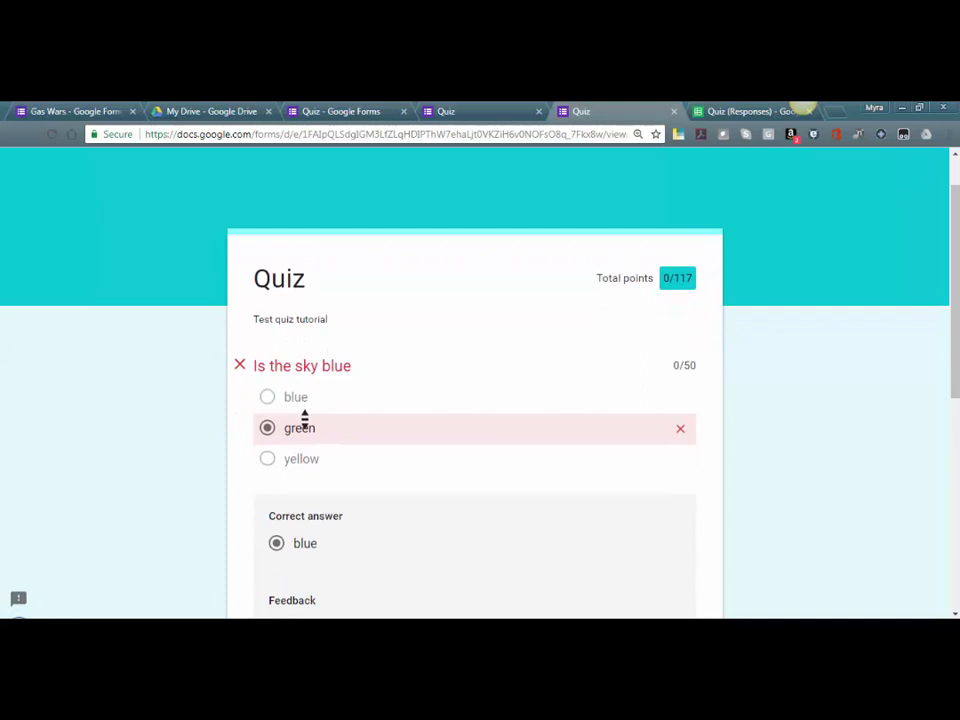
scroll(304, 418, "down", 5)
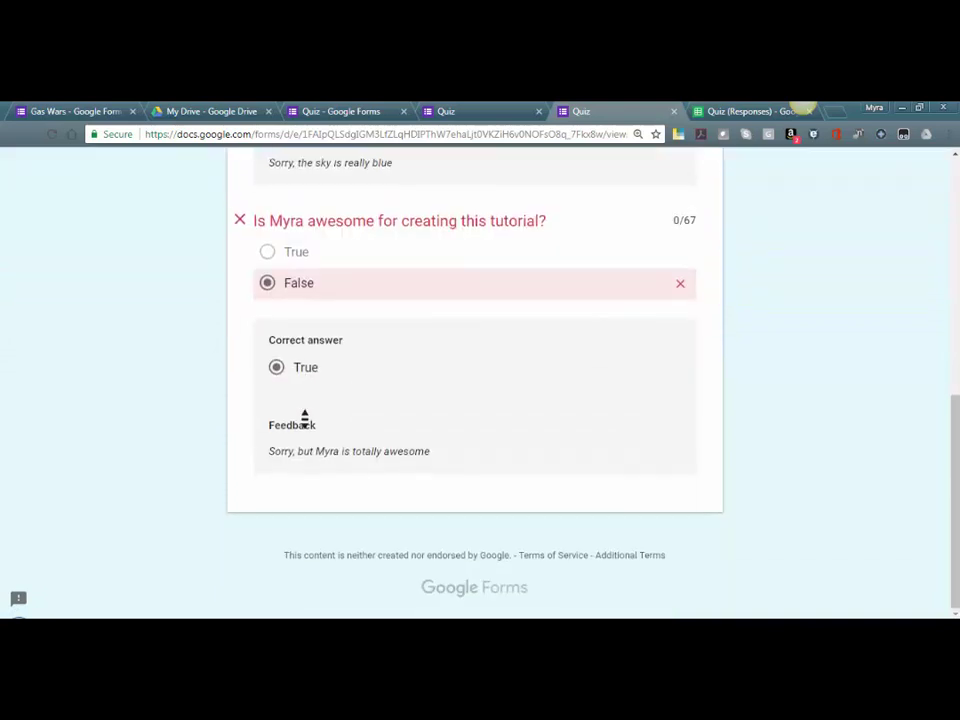
Scroll through the 0/117 score page to check correct answers and feedback.
scroll(304, 418, "up", 8)
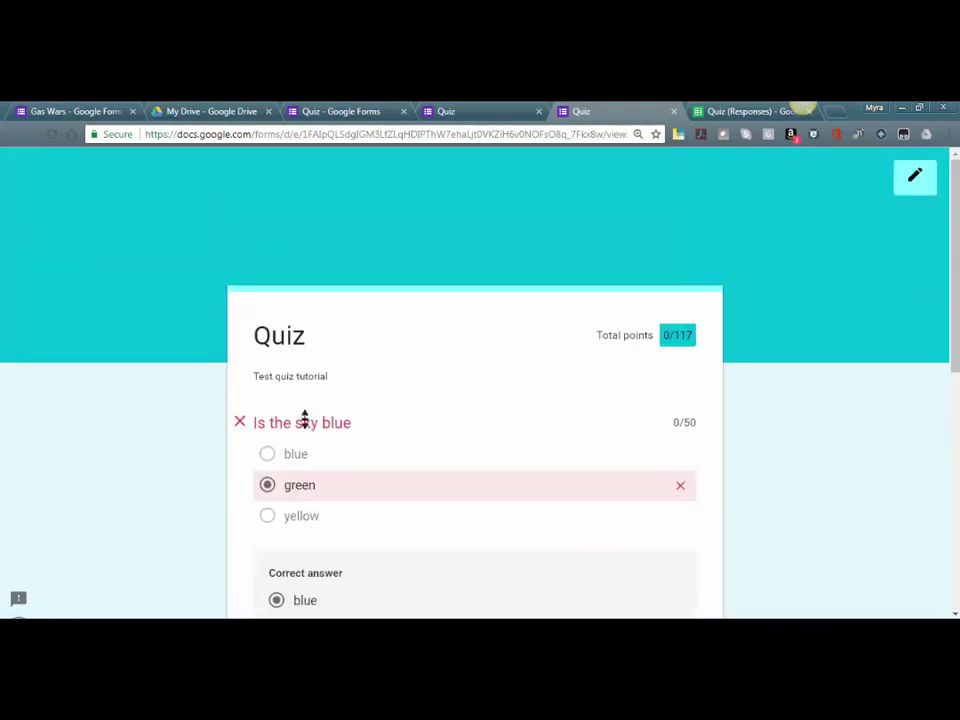